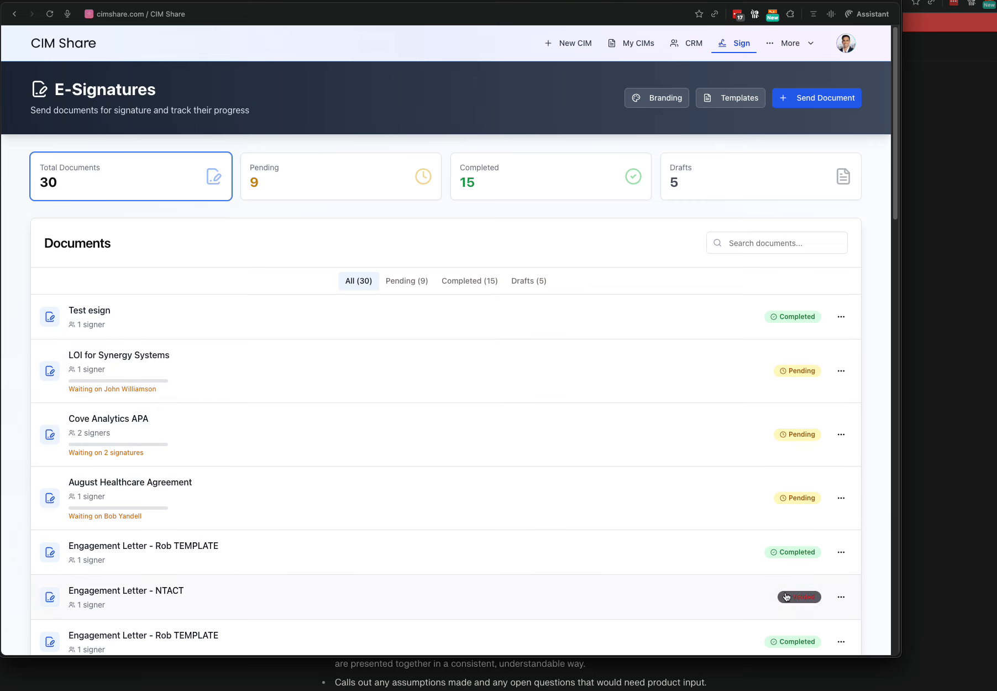
Filter the E-Signatures dashboard's 30 documents down to the pending ones.
left_click(420, 285)
Browse the Completed, Drafts and All (30) filters, then open the Branding settings.
left_click(448, 281)
left_click(676, 186)
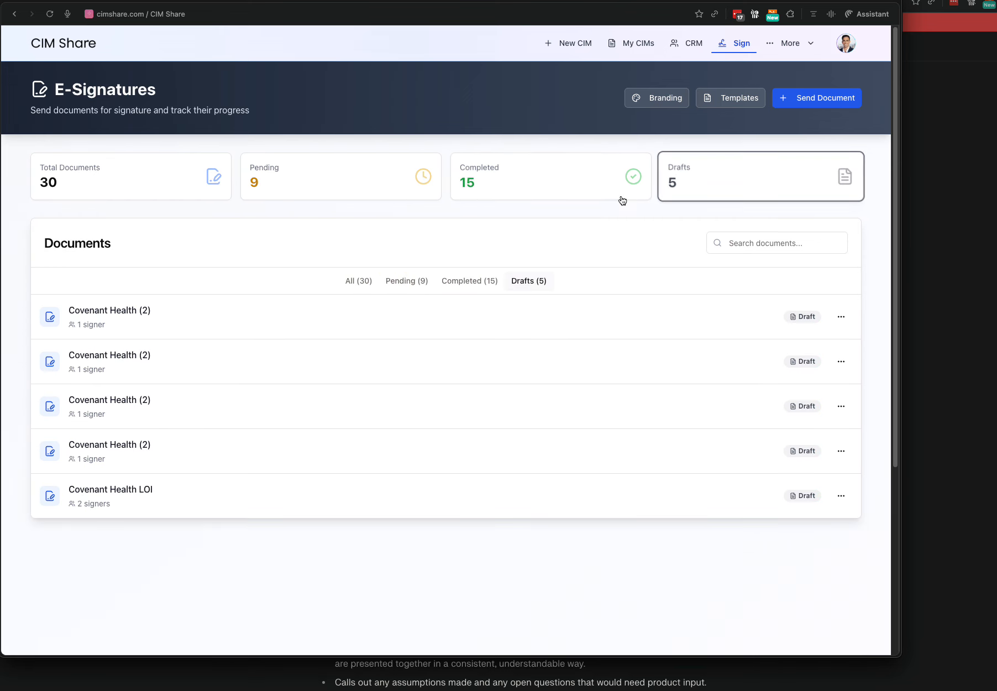
left_click(348, 280)
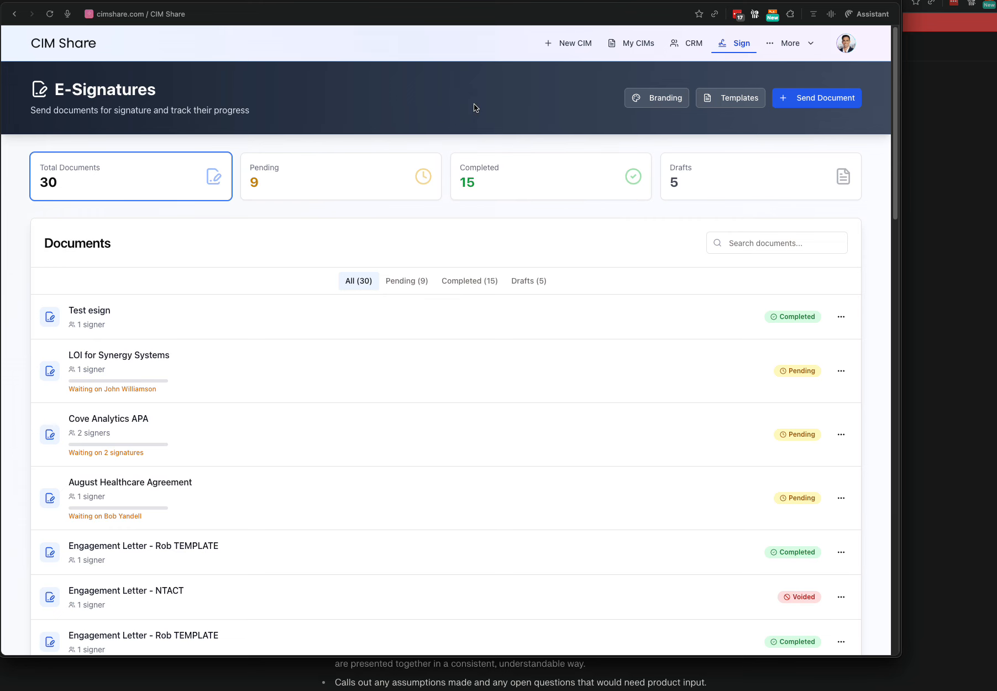
left_click(655, 97)
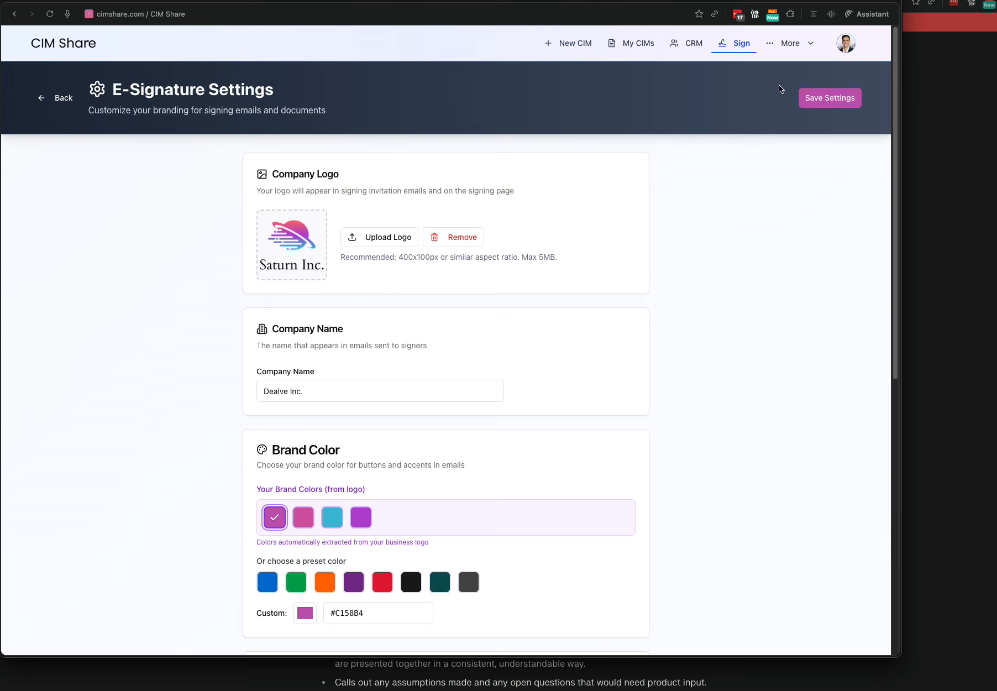
left_click(841, 45)
left_click(698, 337)
scroll(706, 463, "down", 5)
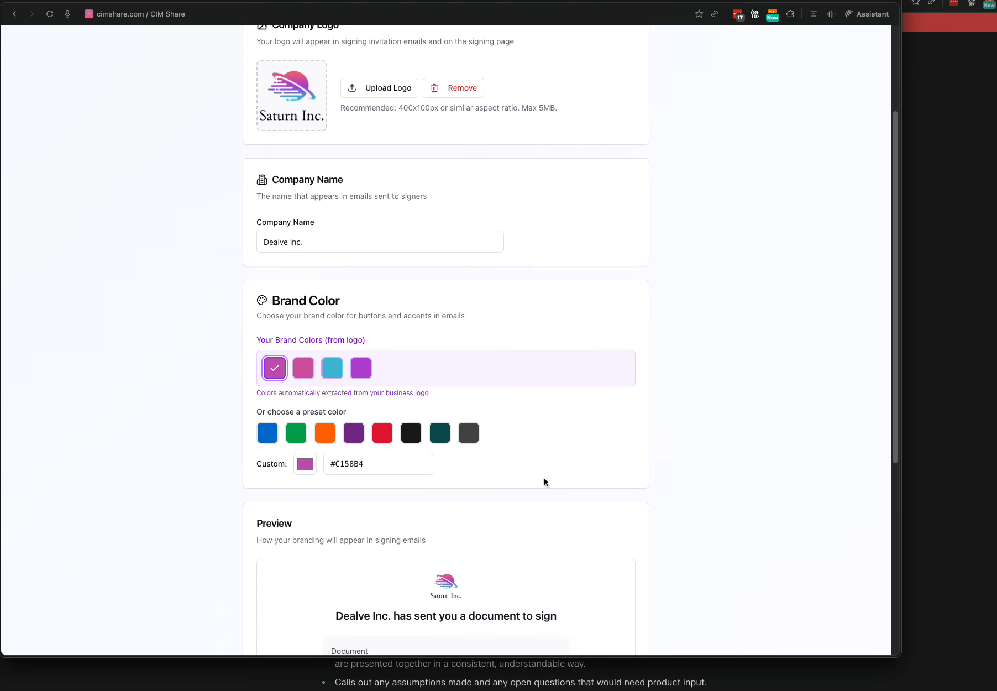
scroll(622, 383, "down", 9)
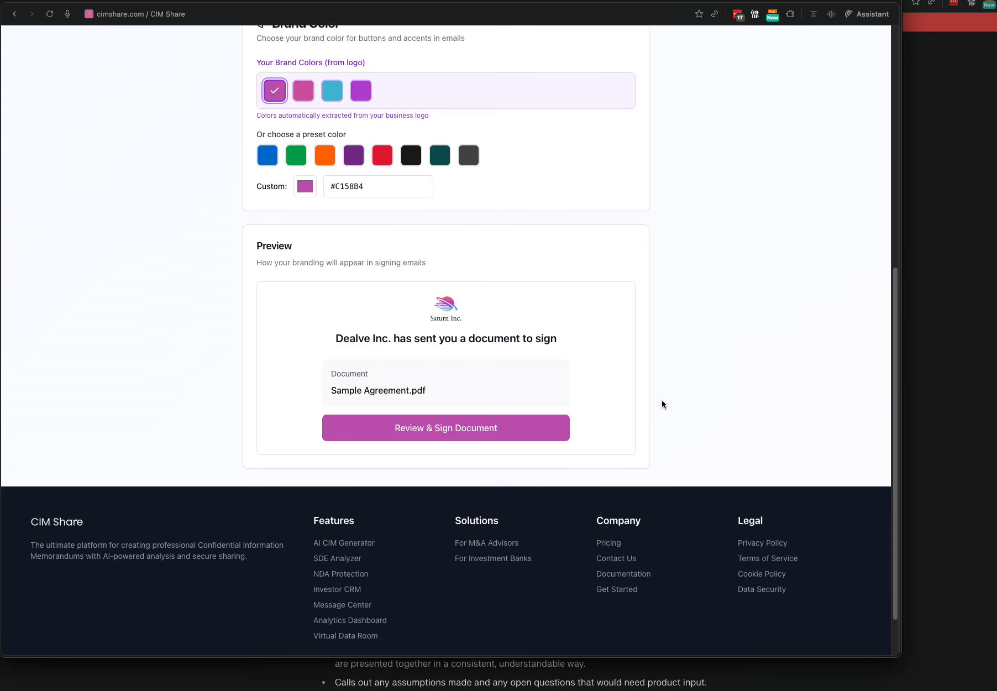
scroll(663, 400, "up", 12)
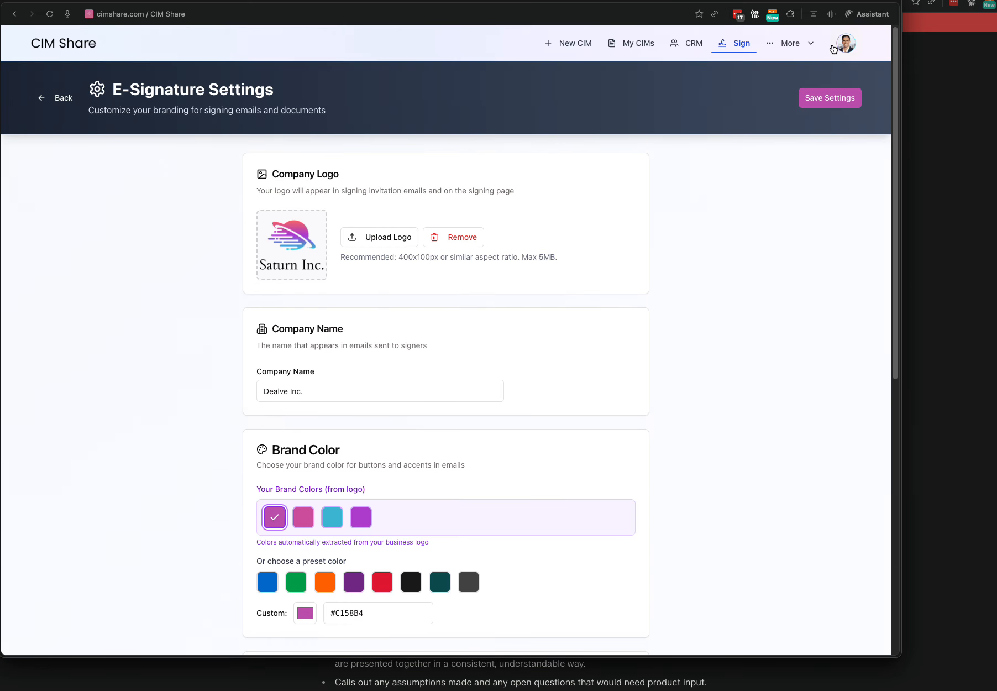
left_click(832, 48)
Review Account Settings' Profile & Branding templates, then return to the E-Signatures dashboard.
left_click(782, 111)
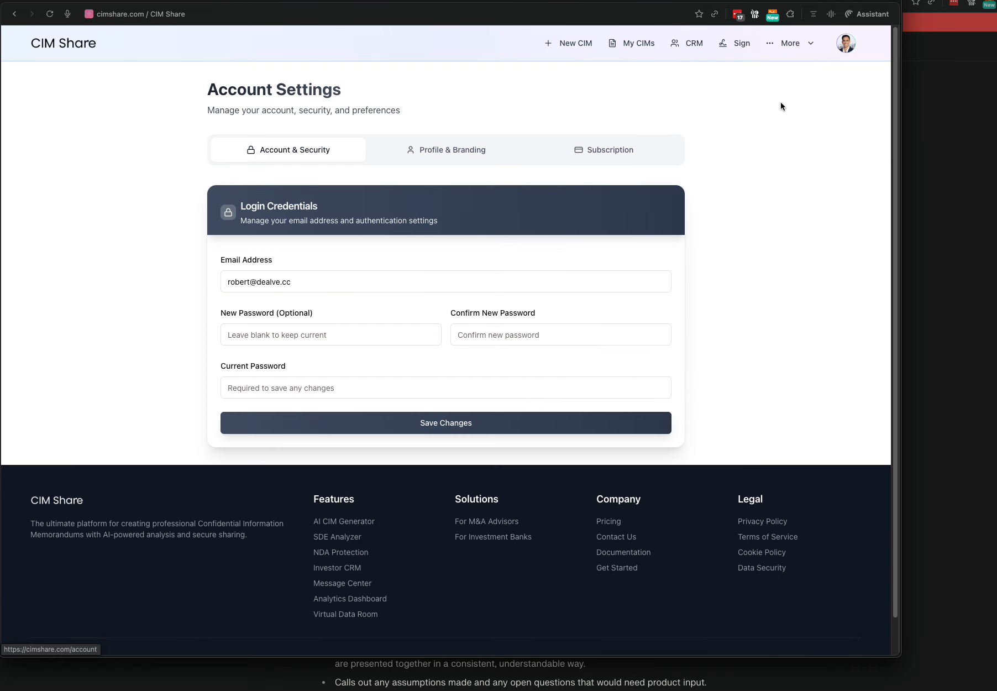
left_click(505, 146)
scroll(754, 283, "down", 4)
scroll(753, 266, "down", 5)
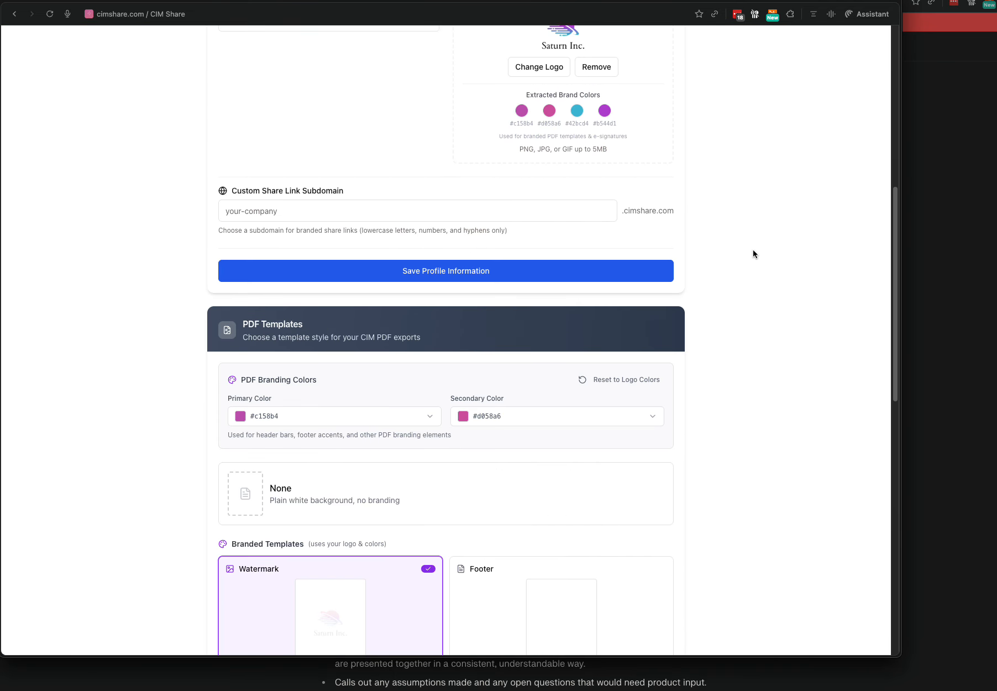
scroll(680, 210, "up", 3)
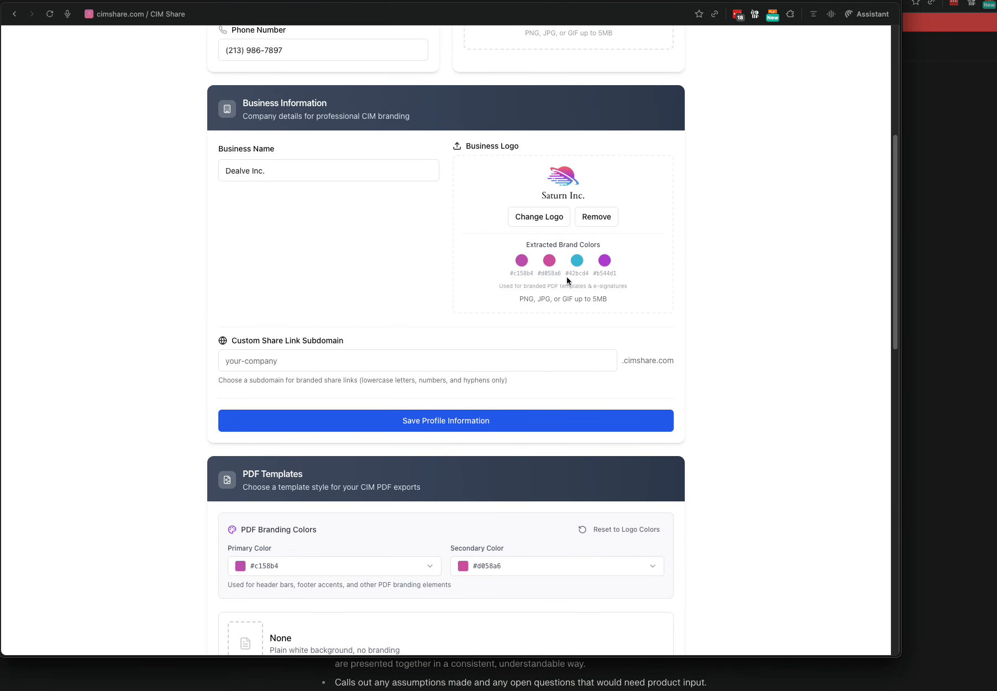
scroll(703, 340, "down", 6)
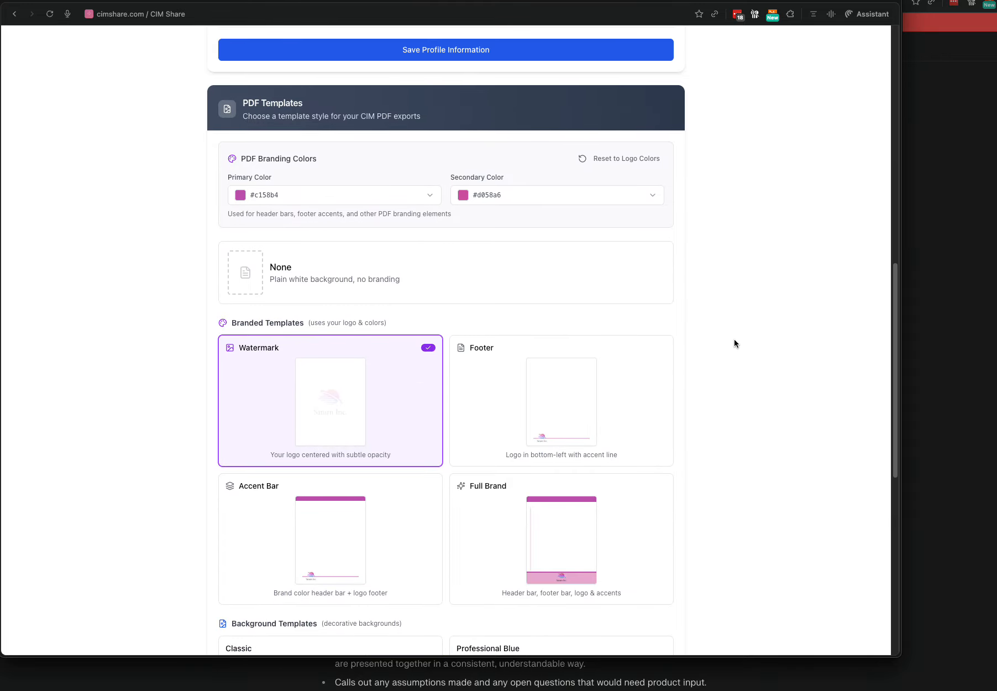
scroll(734, 339, "down", 3)
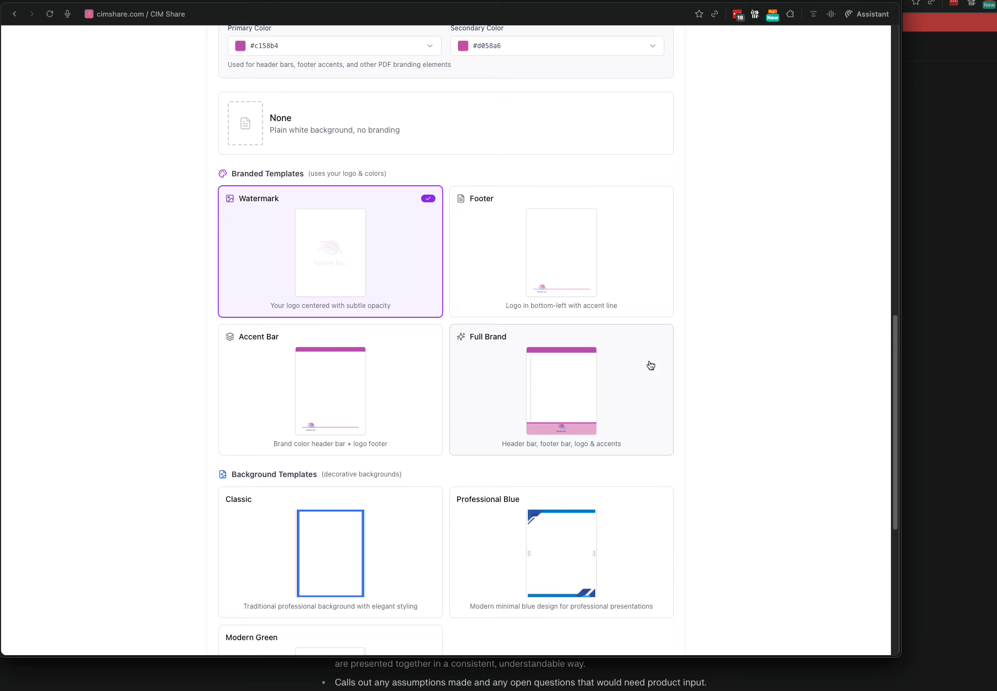
scroll(722, 398, "down", 5)
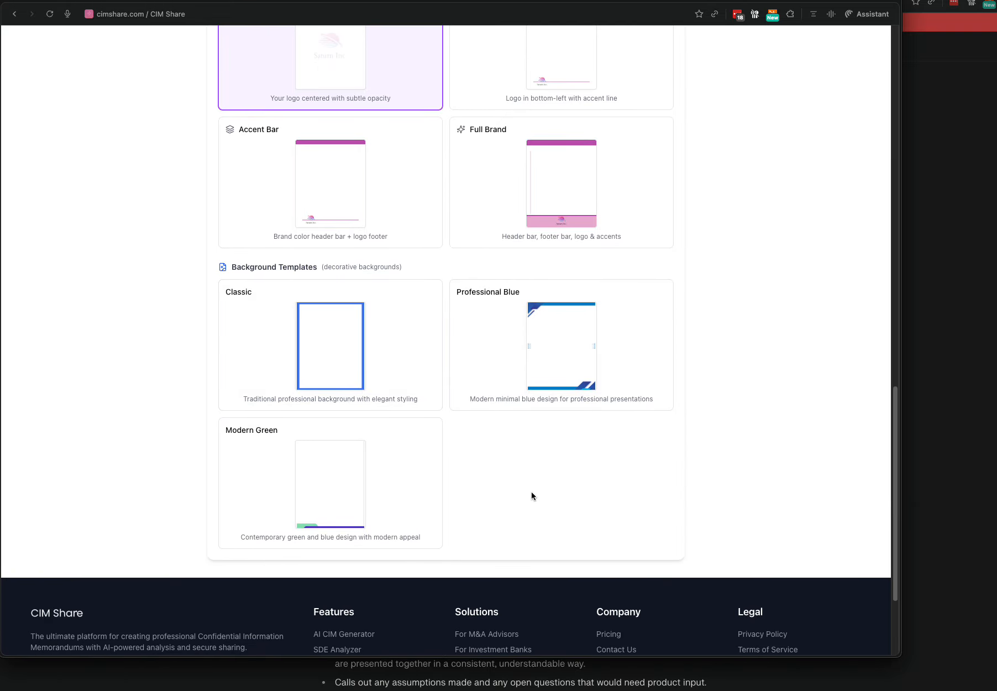
scroll(762, 442, "up", 6)
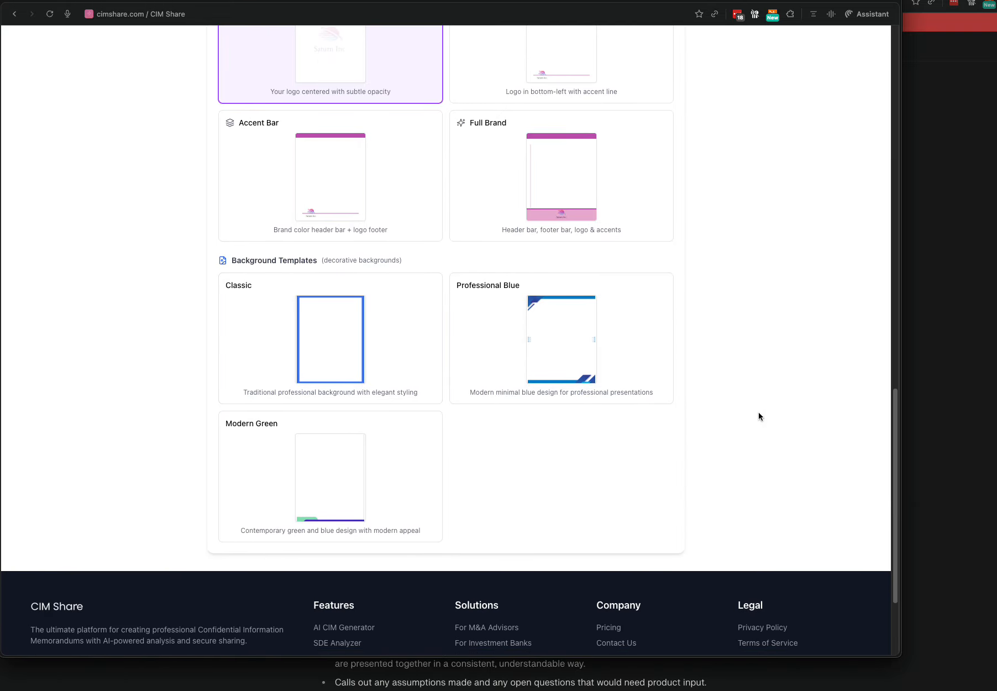
scroll(758, 406, "up", 18)
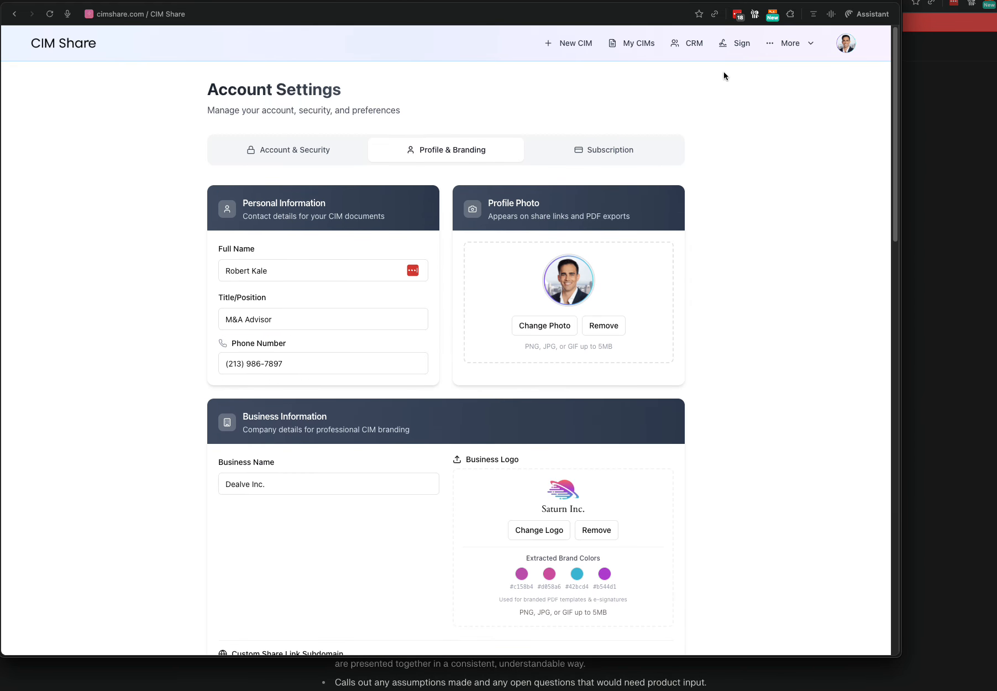
left_click(730, 45)
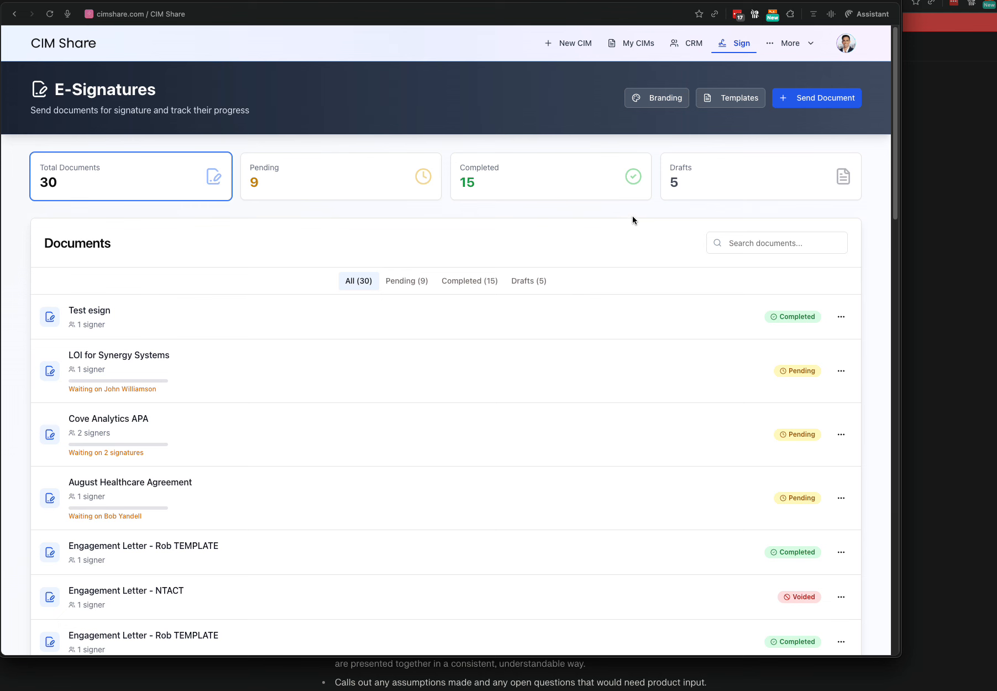
Look at Templates, return to the dashboard and start a new Send Document request.
left_click(705, 103)
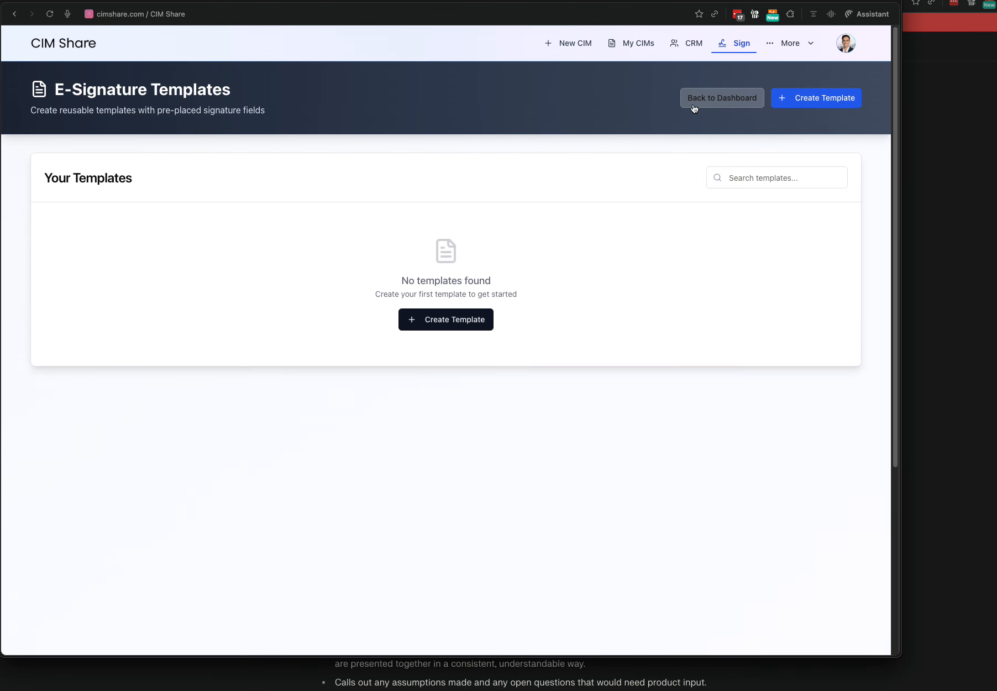
left_click(697, 101)
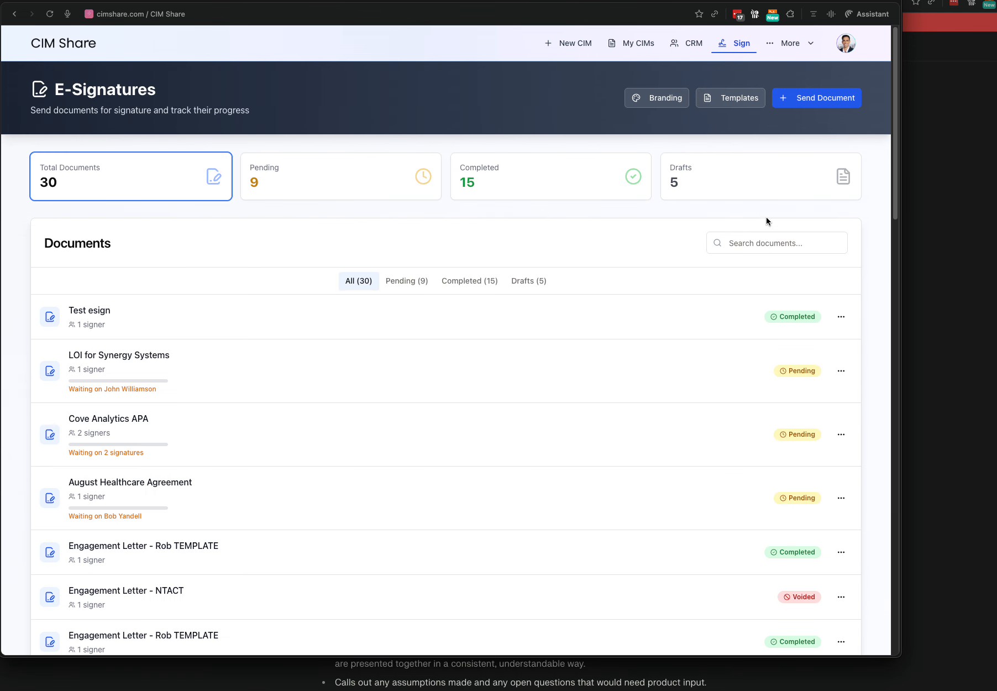
left_click(815, 100)
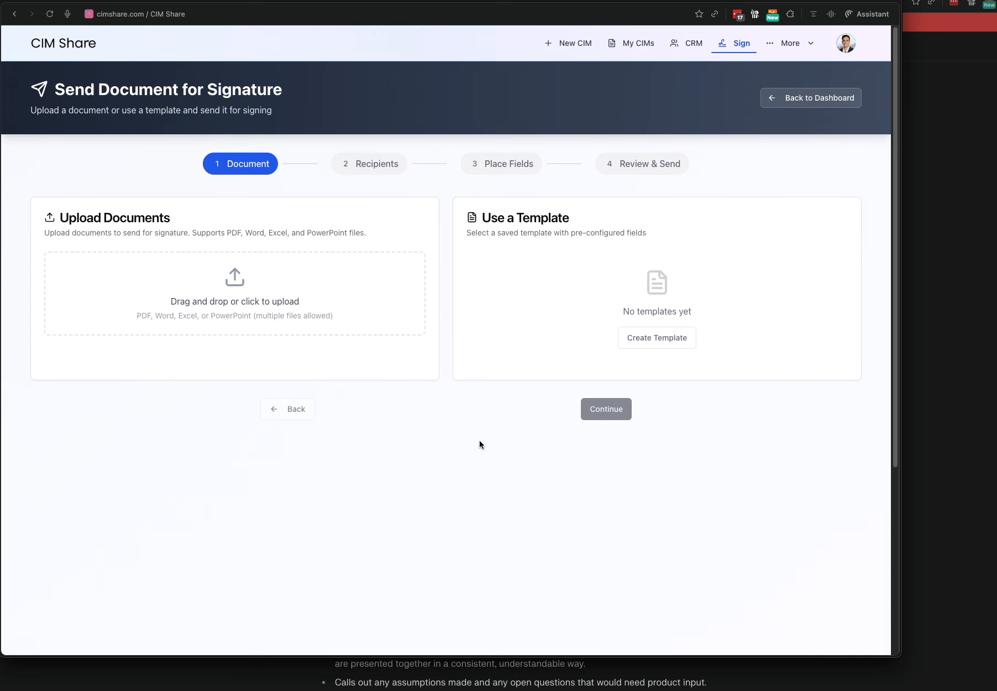
Upload VV-Logo-Blue (1).pdf as the signing document and continue to Recipients.
left_click(279, 288)
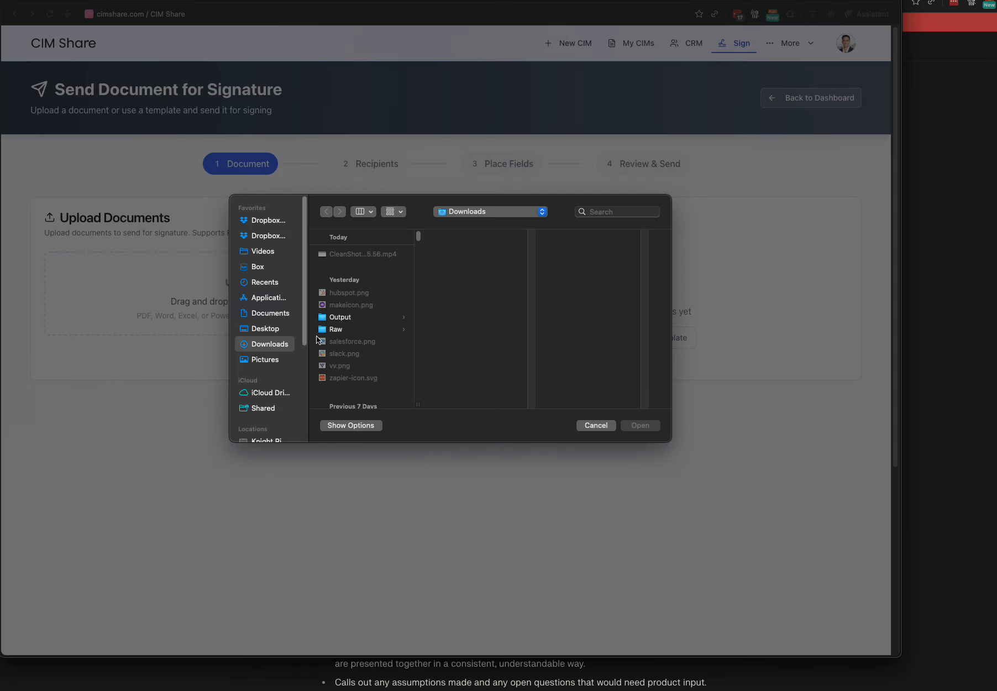
scroll(365, 334, "down", 5)
scroll(365, 333, "down", 10)
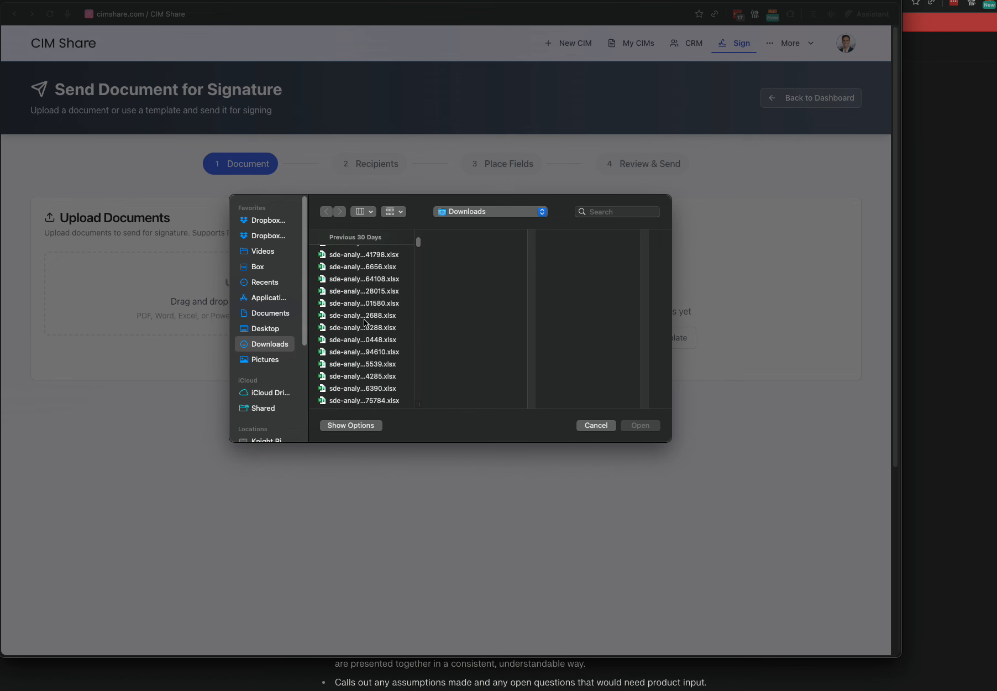
left_click(364, 321)
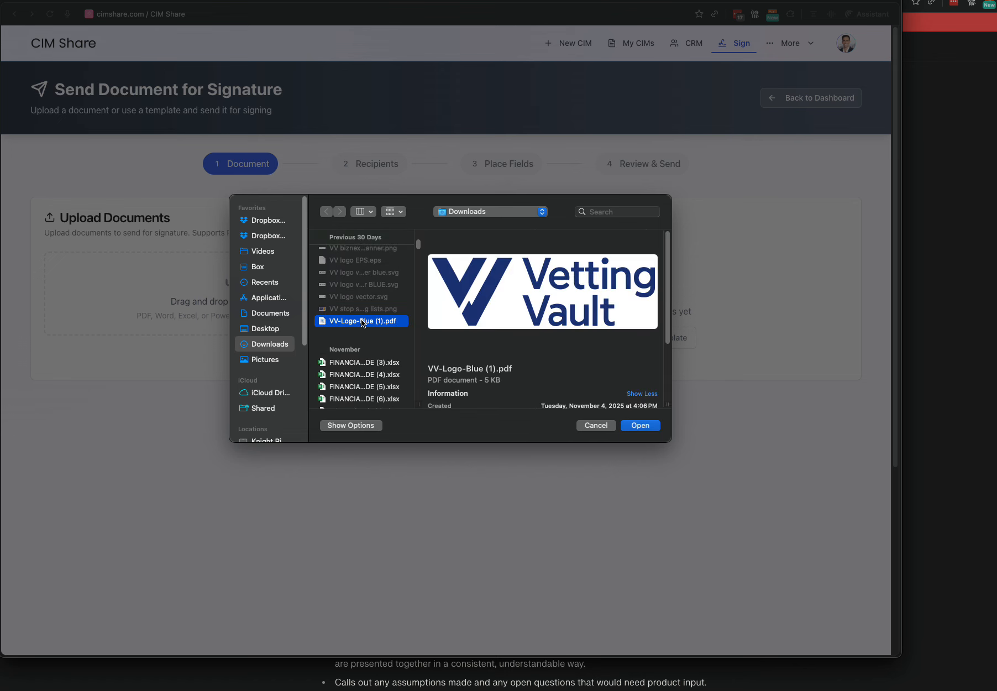
double_click(357, 321)
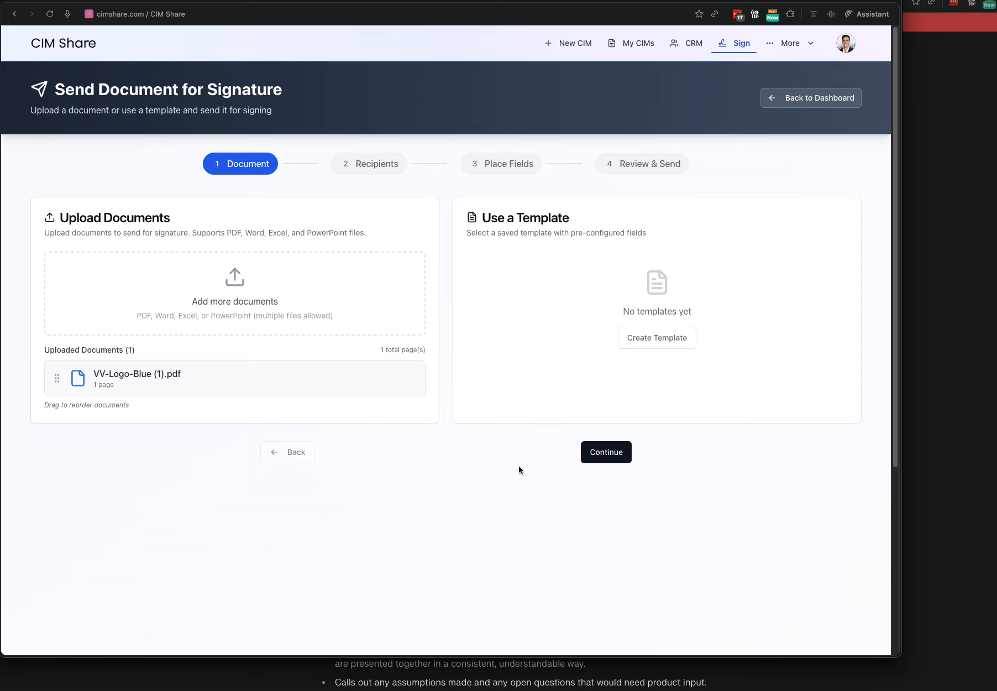
left_click(629, 452)
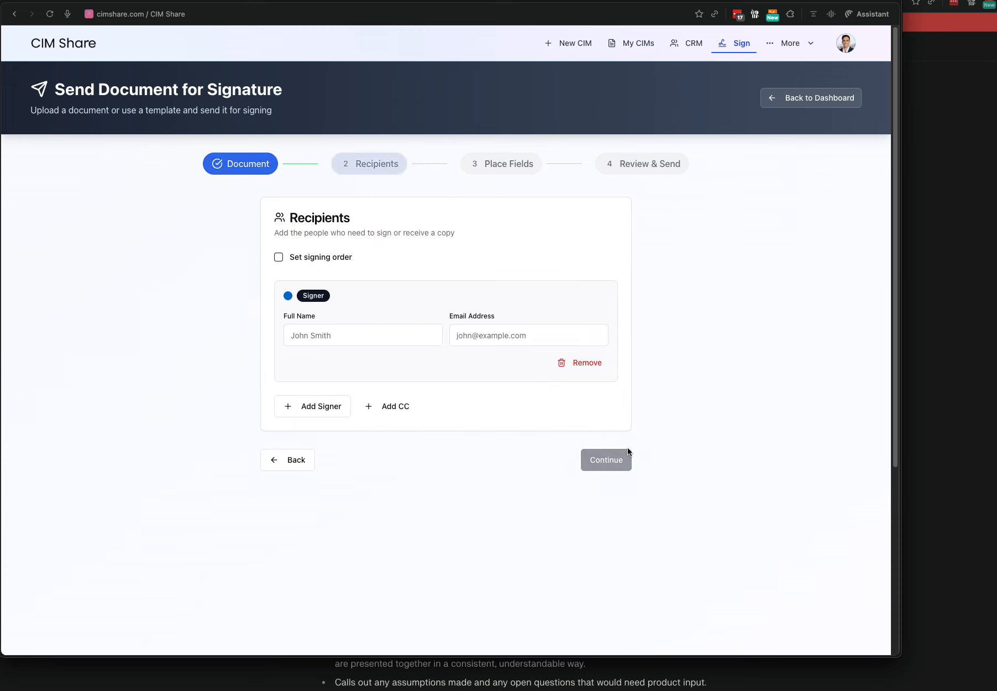
Enter the signer's full name and e-mail address.
left_click(337, 332)
type("John Smith")
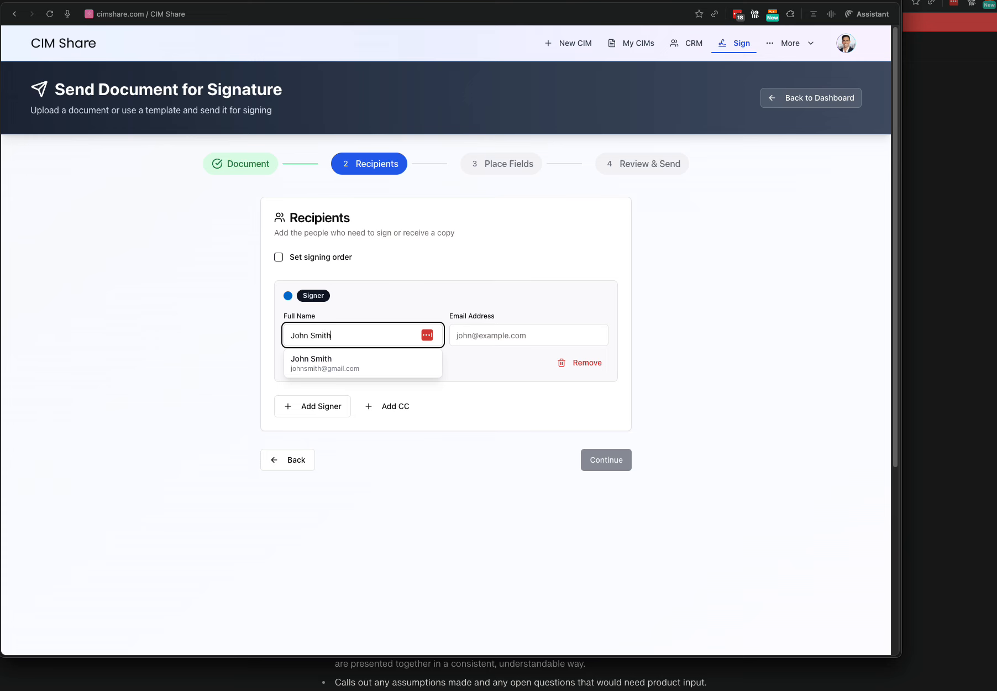
key("Tab")
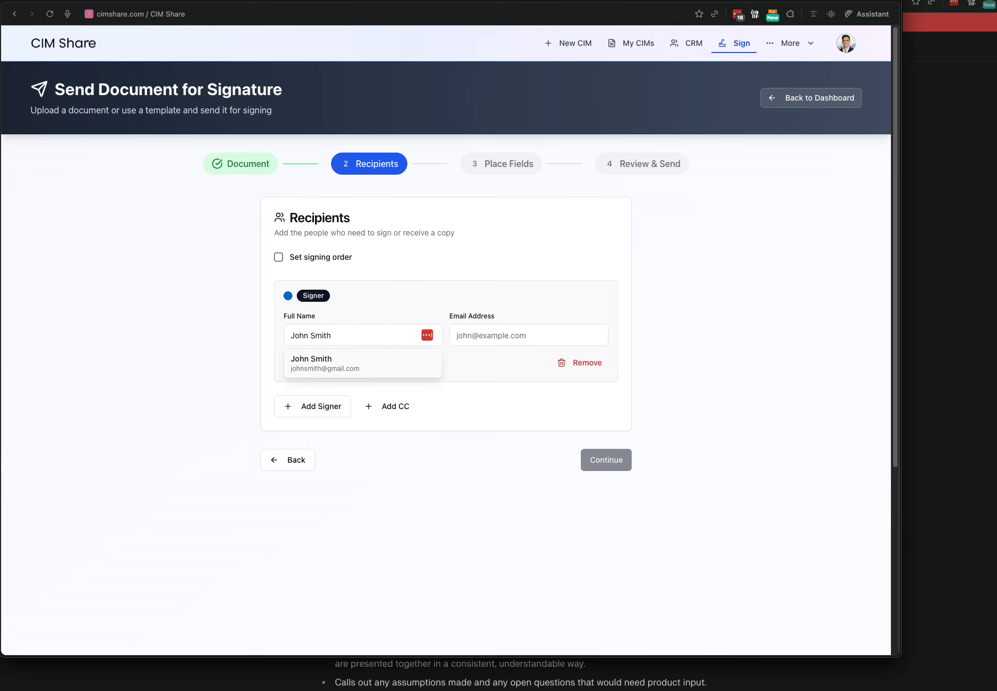
left_click(496, 336)
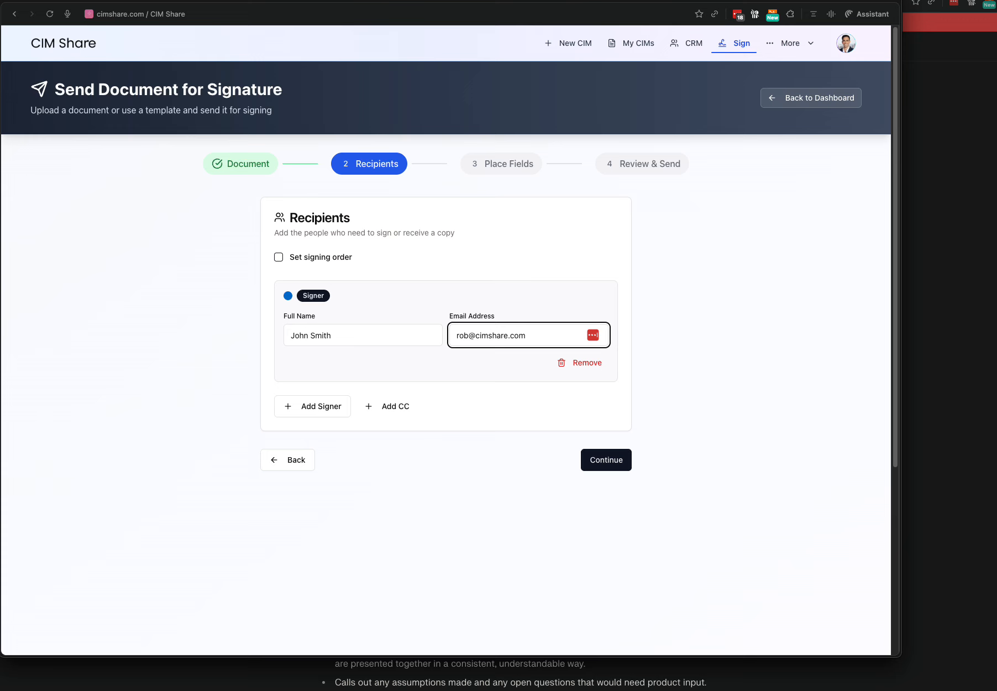
left_click(422, 260)
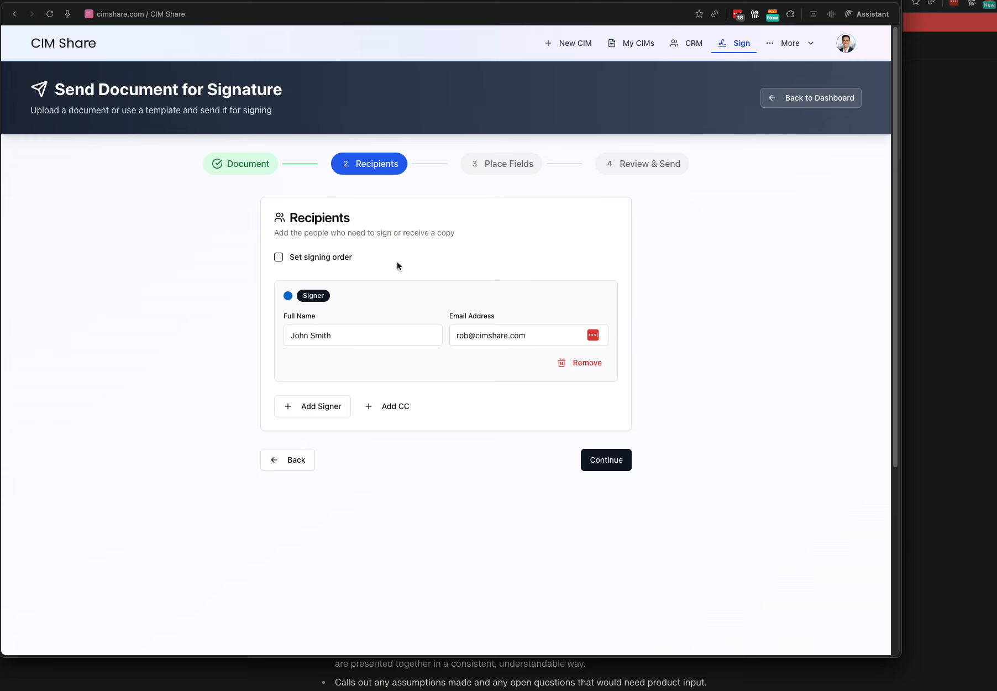
Leave signing order and CC recipients off, then continue to Place Fields.
left_click(278, 258)
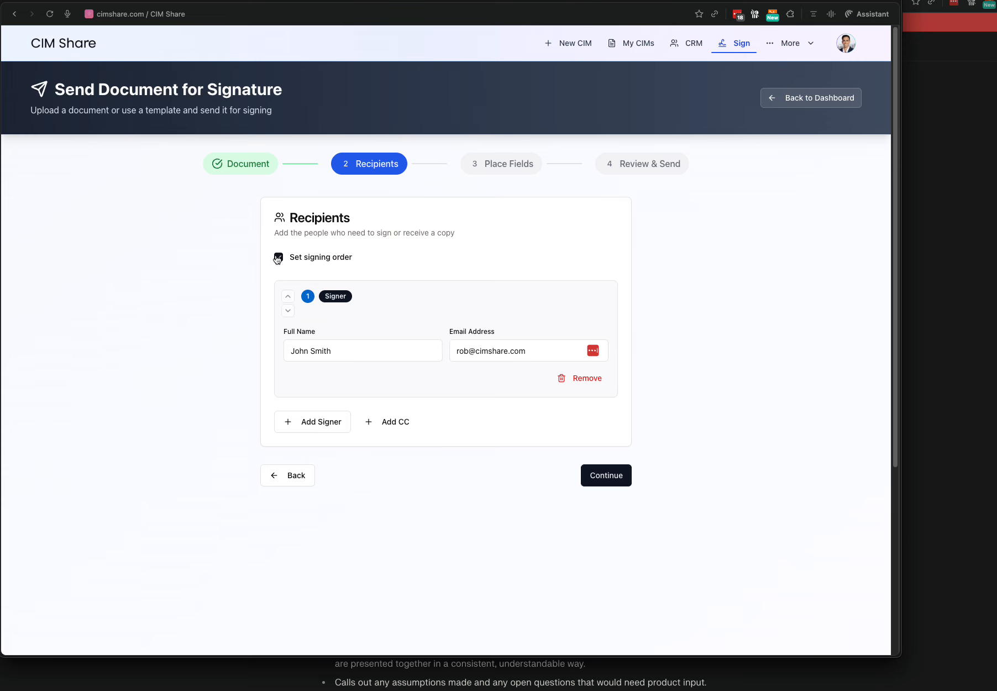
left_click(277, 258)
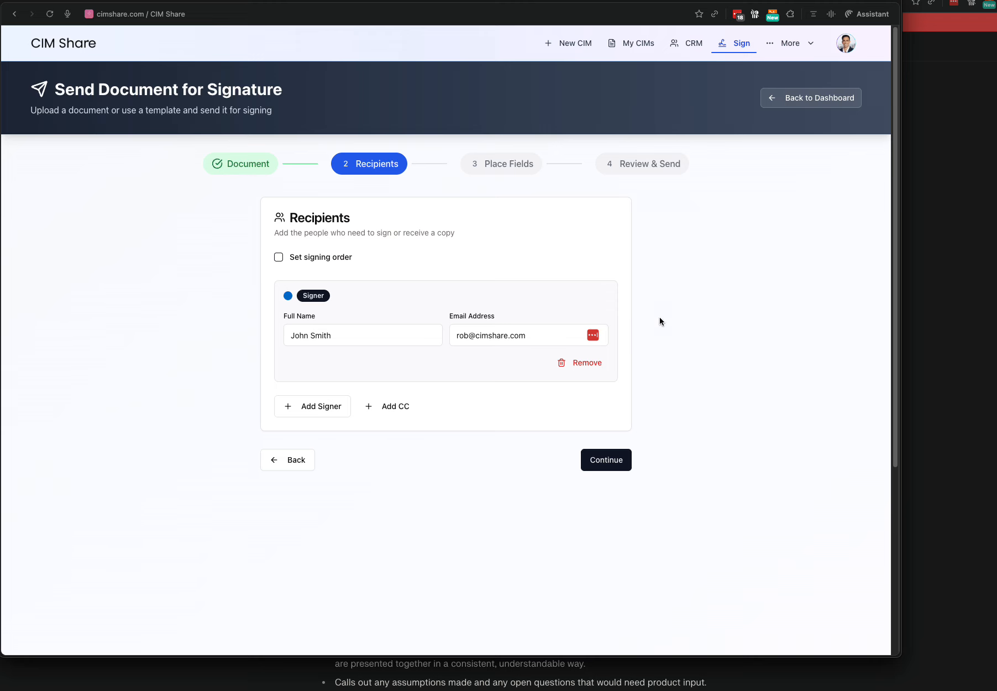
left_click(379, 408)
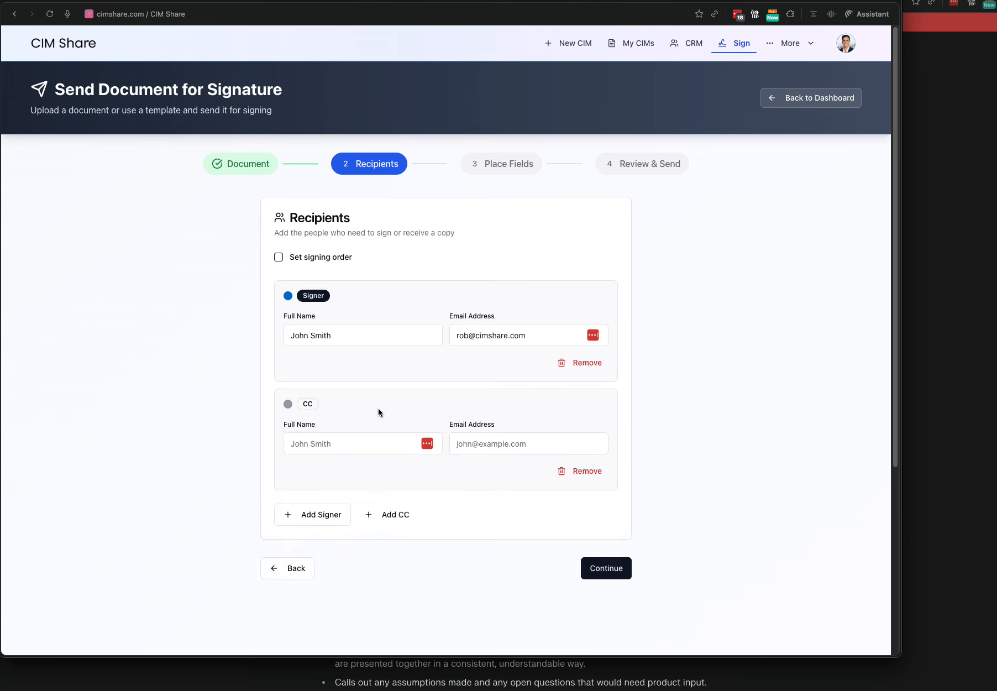
left_click(583, 472)
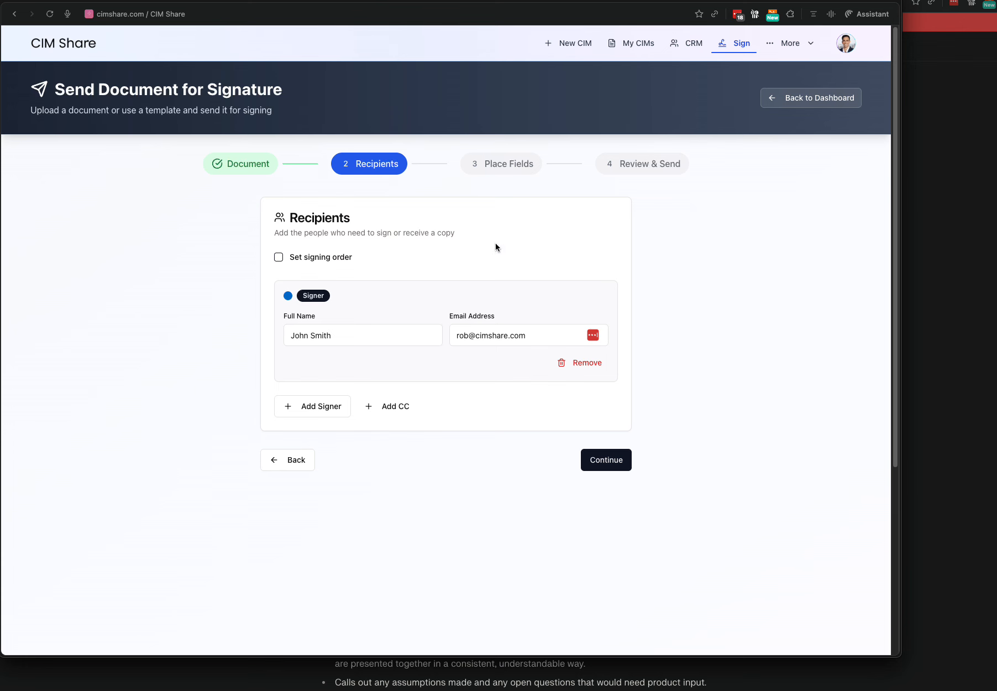
left_click(606, 461)
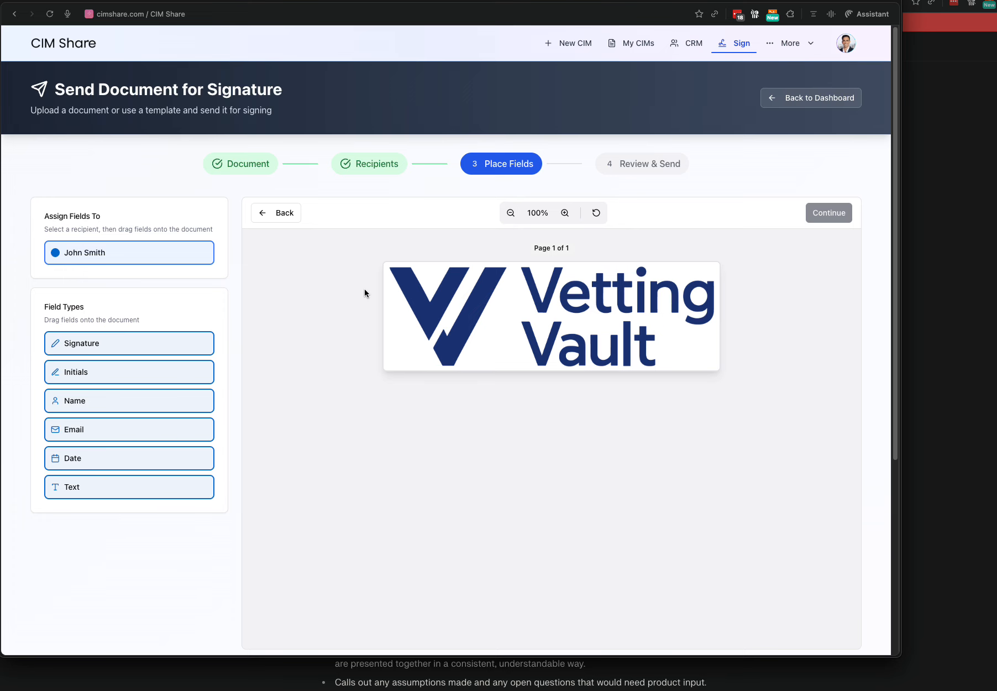
Place Signature, Name and Date fields beside the word Vault on the logo page.
scroll(412, 370, "down", 5)
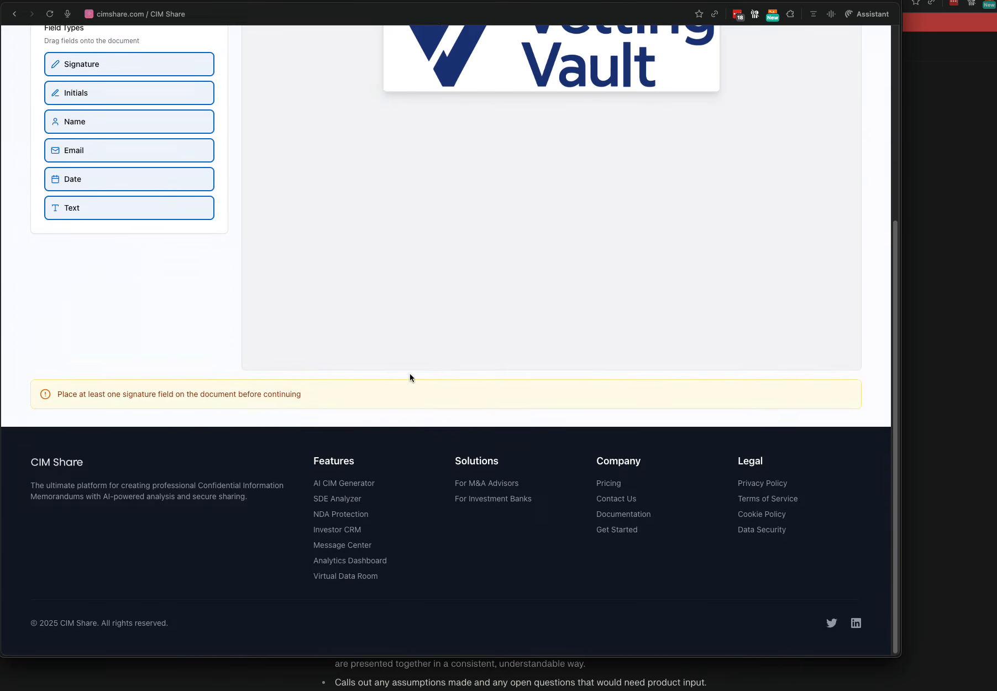
scroll(408, 372, "up", 5)
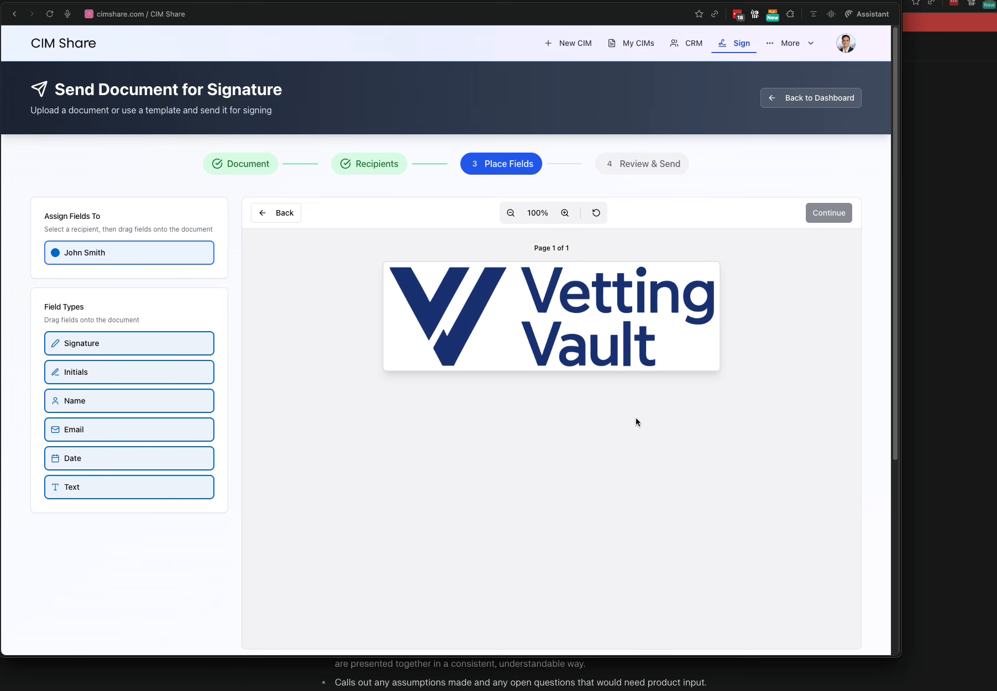
scroll(691, 430, "down", 5)
scroll(684, 415, "up", 5)
mouse_move(167, 343)
left_mouse_down()
mouse_move(741, 329)
mouse_move(688, 328)
left_mouse_up()
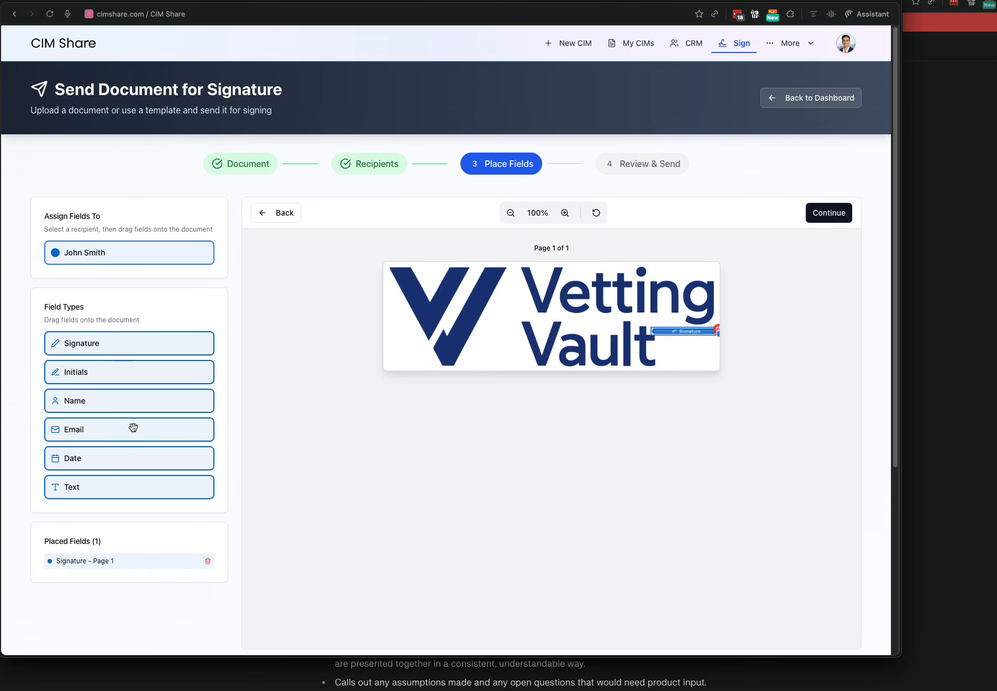
mouse_move(98, 403)
left_mouse_down()
mouse_move(605, 362)
mouse_move(658, 344)
left_mouse_up()
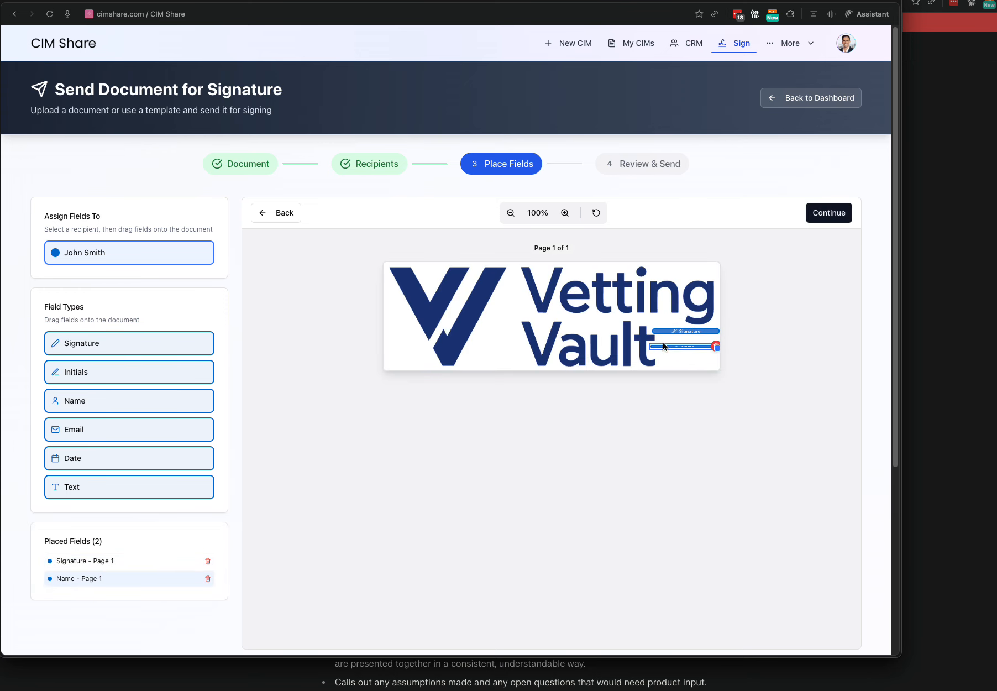
left_click_drag(102, 453, 630, 366)
Zoom in and enlarge the Signature, Name and Date fields to their final sizes.
left_click(565, 213)
left_click(564, 213)
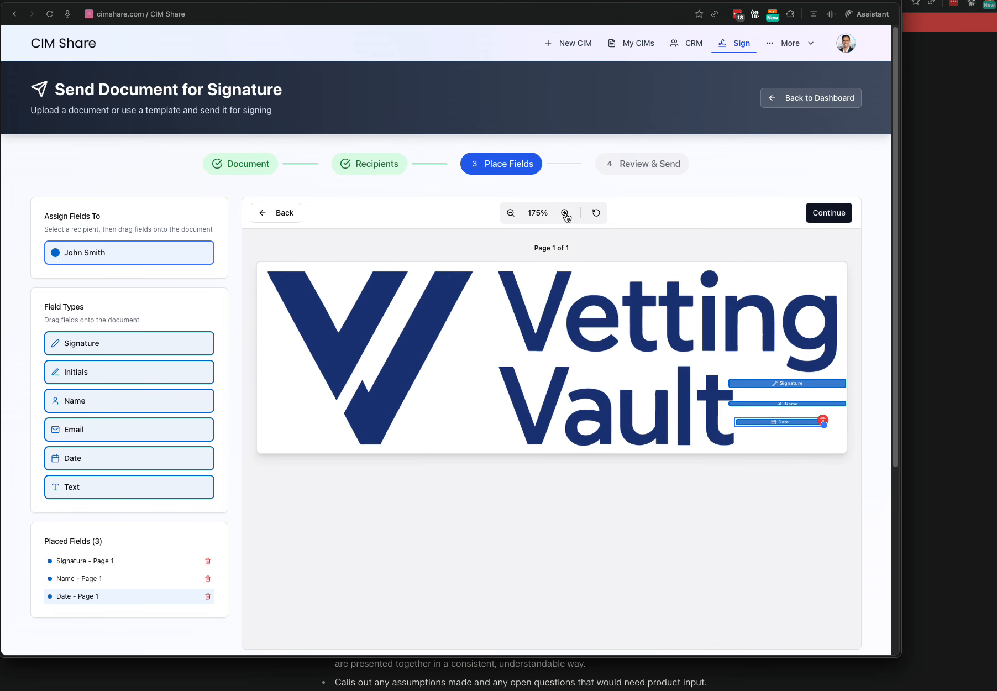
left_click(564, 214)
left_click(565, 213)
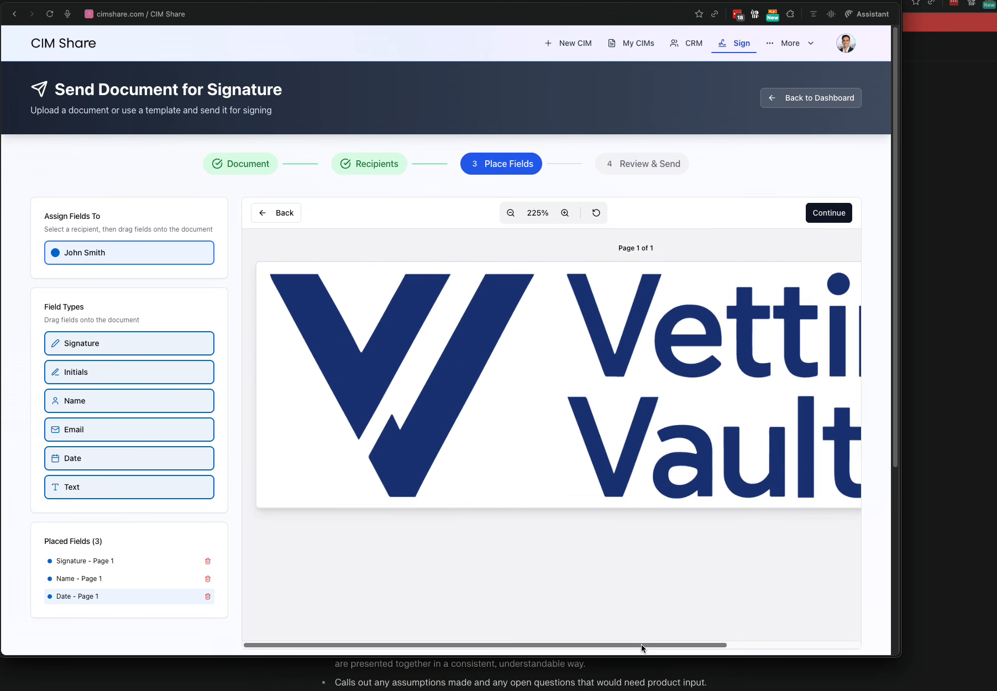
left_click_drag(641, 645, 850, 627)
left_click(725, 420)
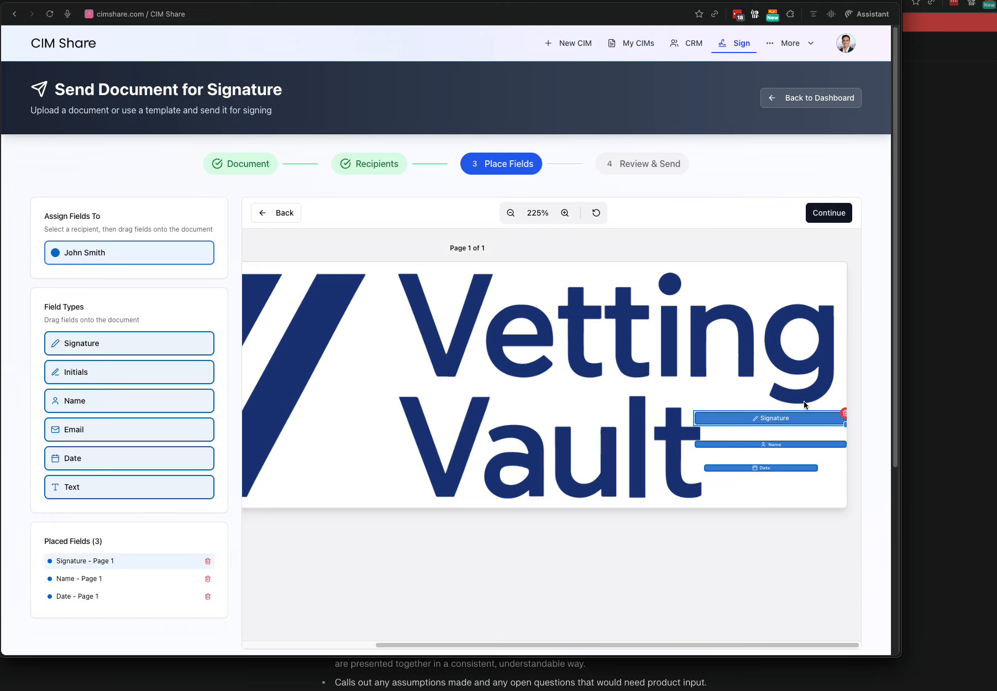
mouse_move(845, 423)
left_mouse_down()
mouse_move(845, 439)
mouse_move(771, 447)
left_mouse_up()
left_click_drag(834, 448, 751, 472)
left_click(831, 449)
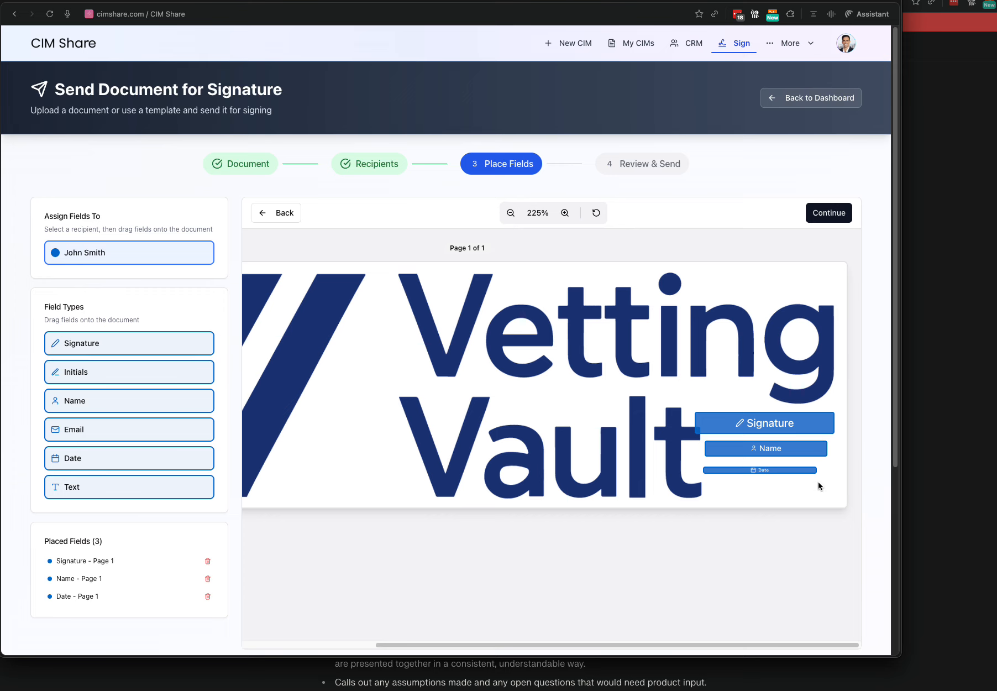
left_click_drag(817, 472, 821, 491)
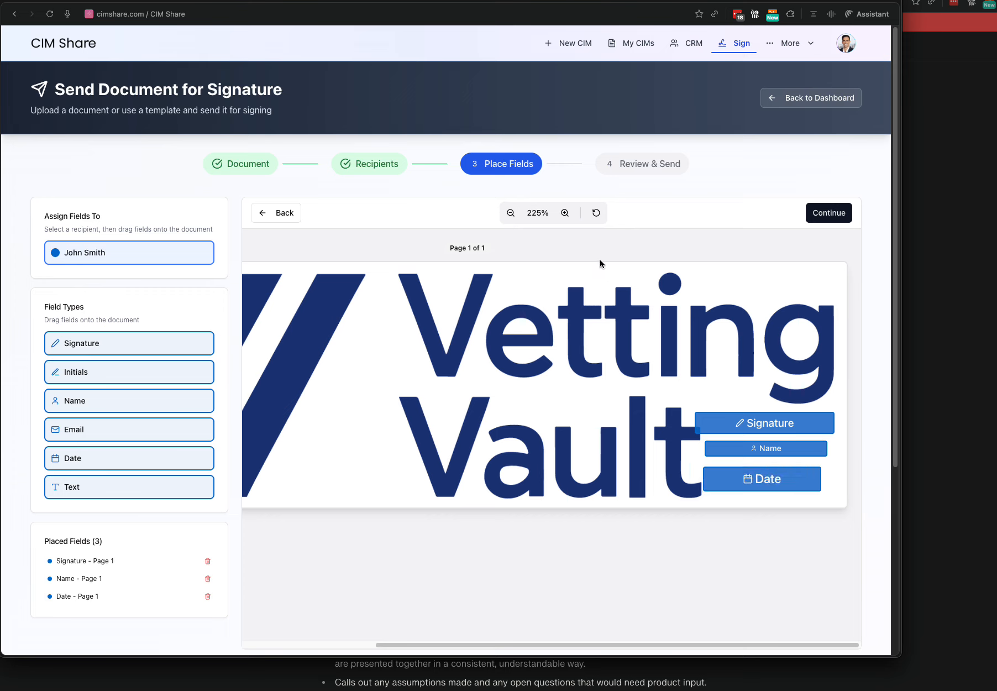
left_click(829, 213)
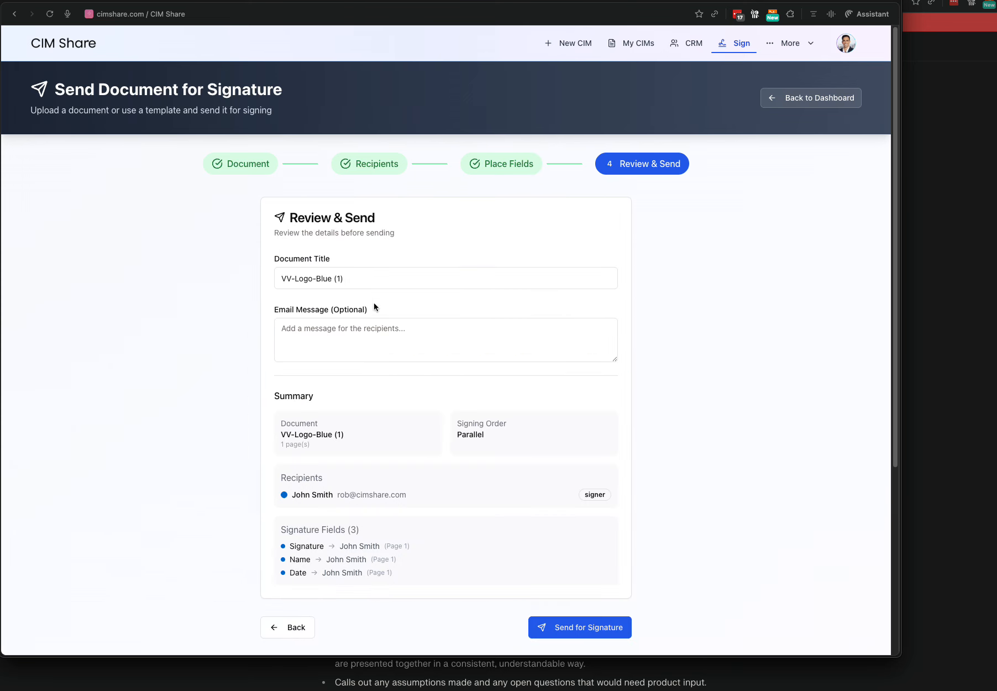
Add the email message 'Thank you so much' and send VV-Logo-Blue (1) for signature.
left_click(388, 322)
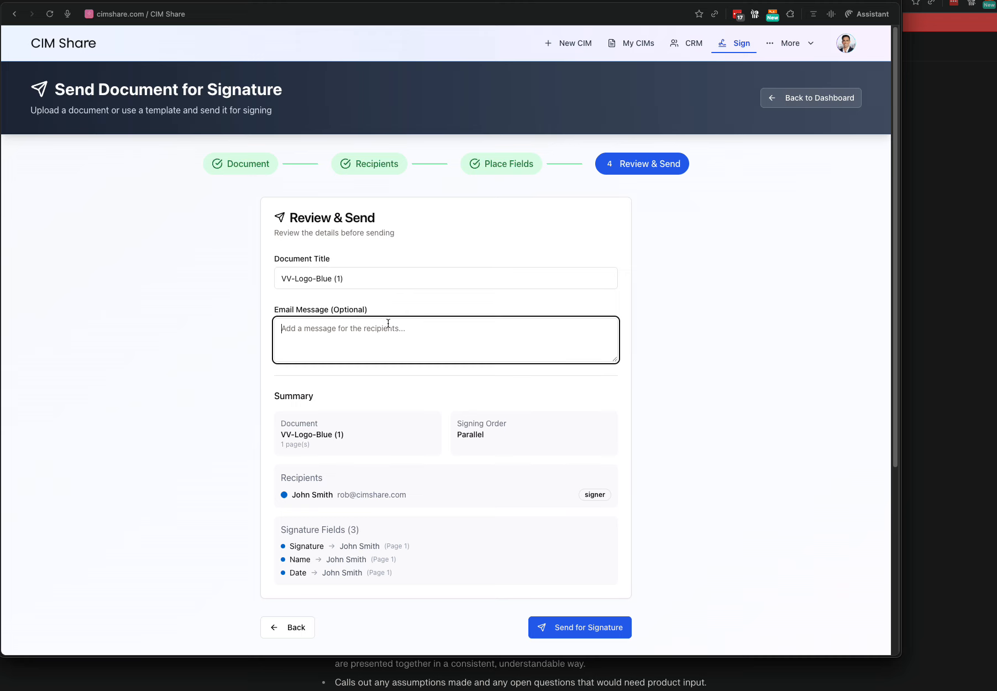
type("Thank you so much!")
left_click(756, 326)
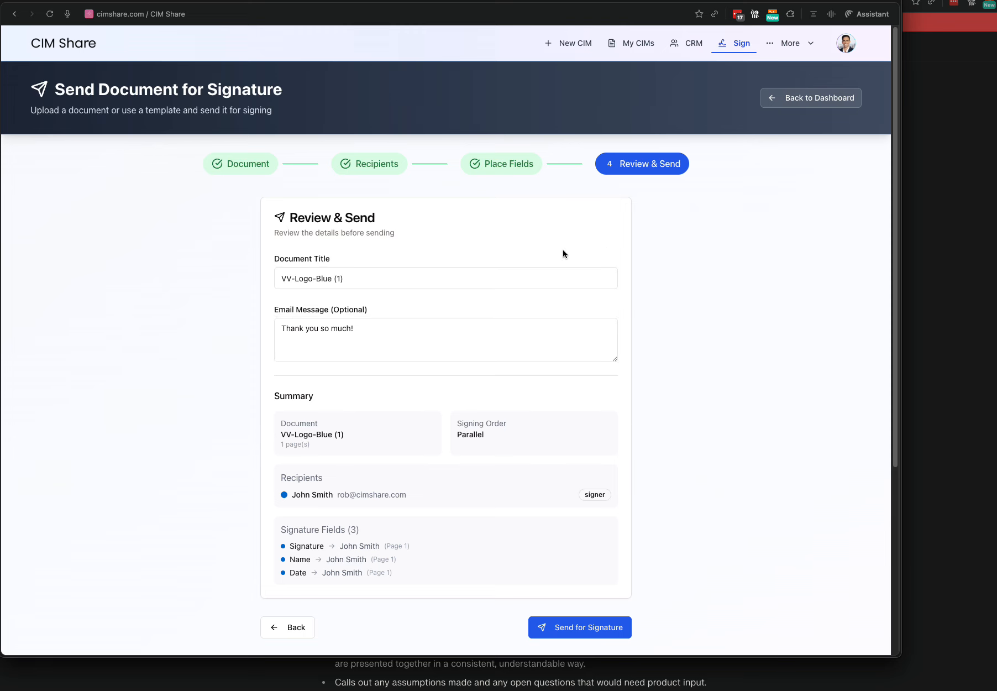
left_click(584, 624)
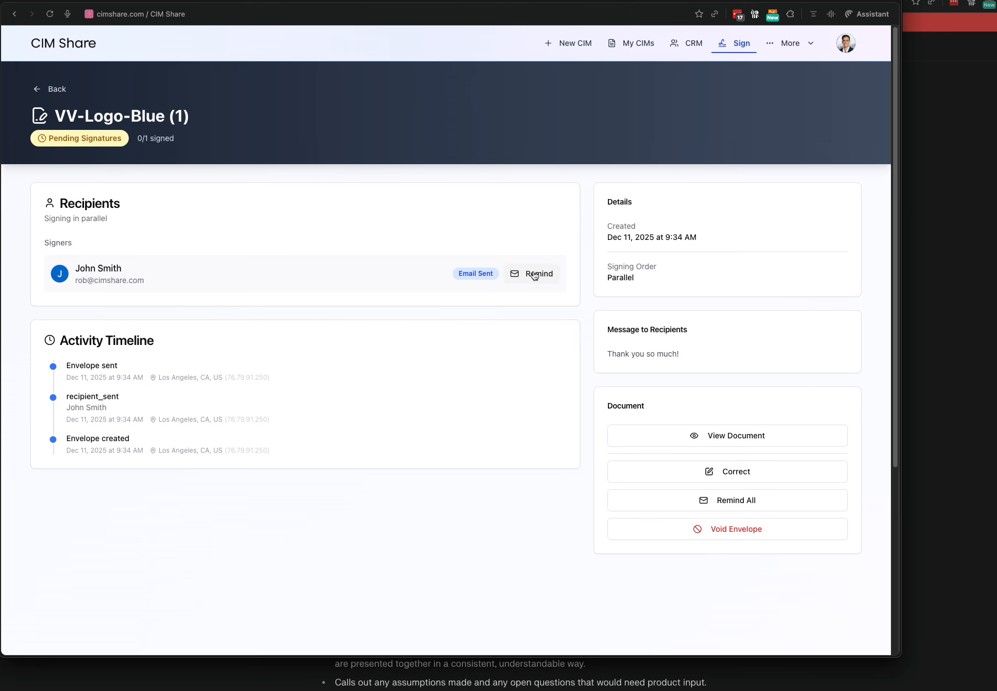
Open Correct Envelope, inspect the placed Name field, and cancel without saving.
left_click(677, 473)
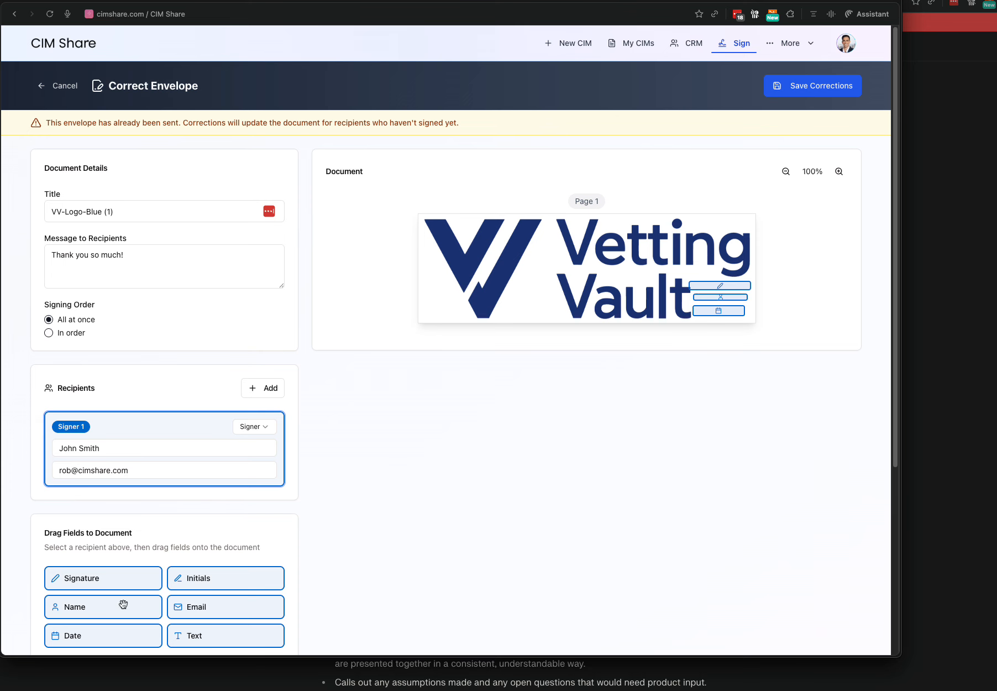
left_click(736, 297)
left_click(51, 86)
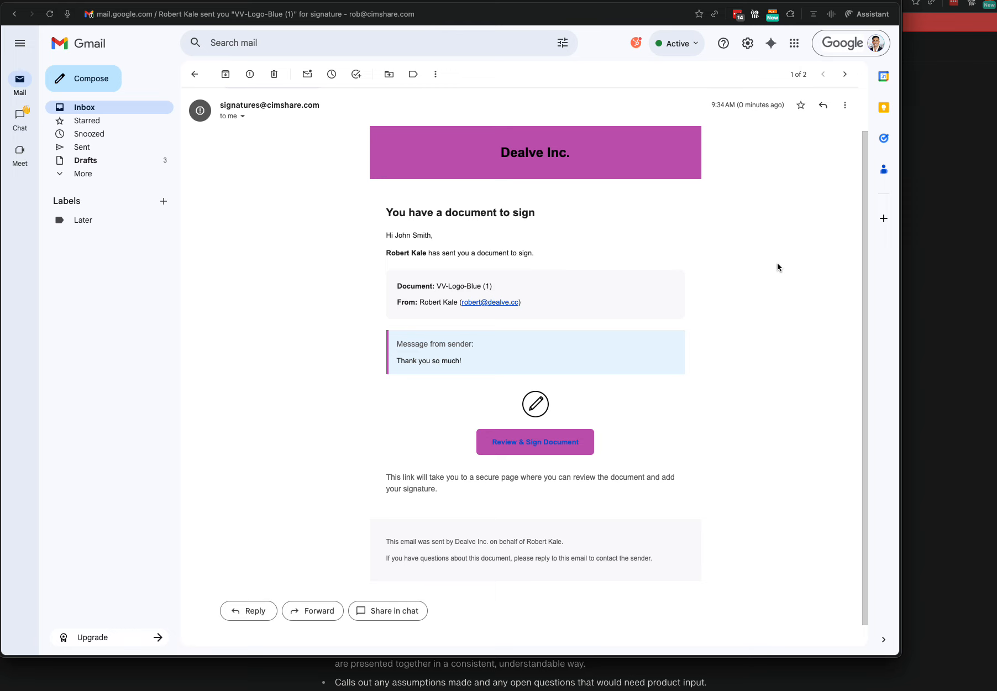
Follow Review & Sign Document from the email to VV-Logo-Blue (1)'s signing page.
left_click(534, 447)
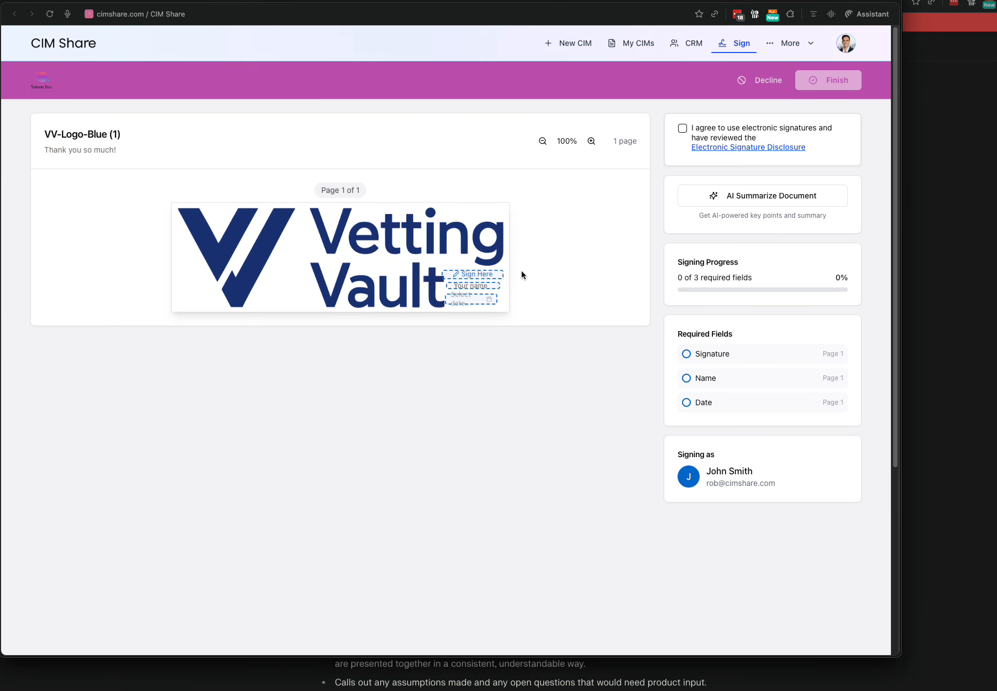
Narrow the browser window, accept the electronic signatures consent, and begin the Signature field.
left_click_drag(900, 655, 817, 642)
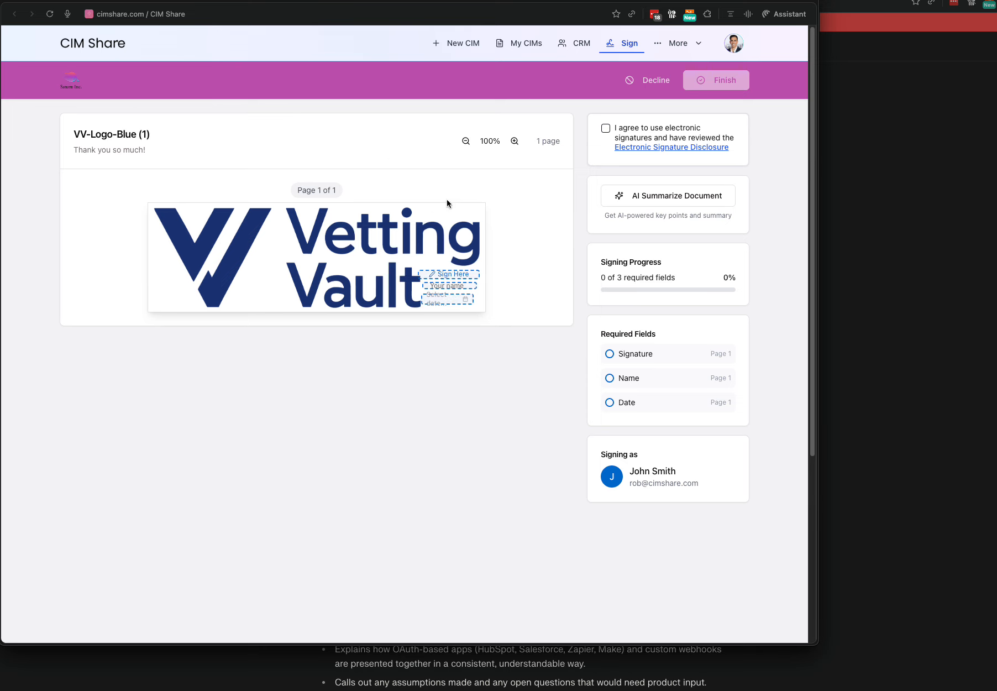
left_click(605, 129)
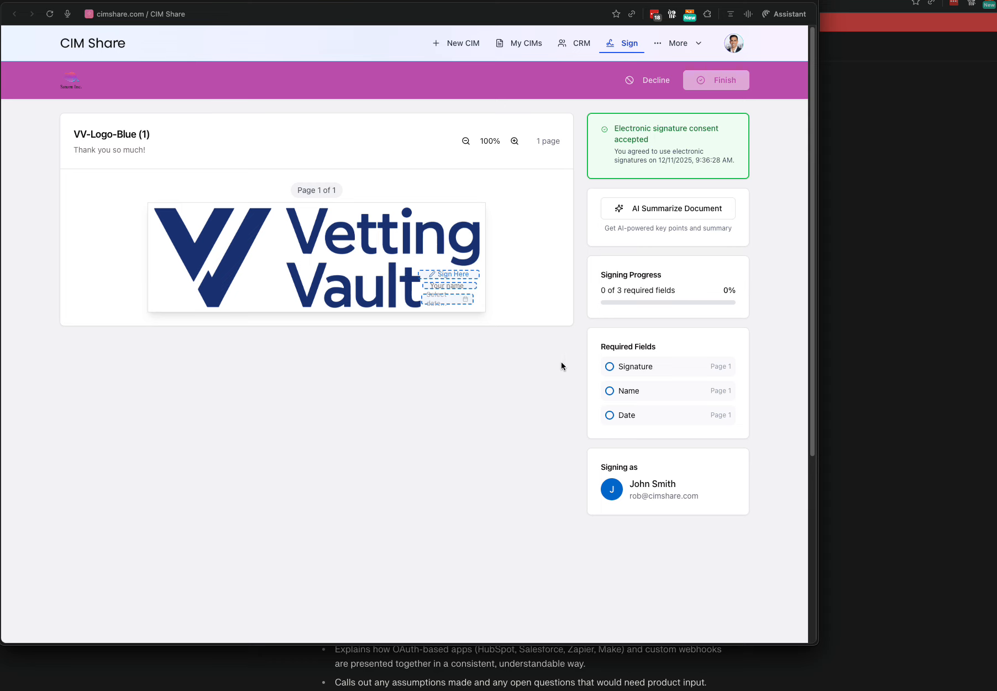
left_click(456, 282)
Draw a freehand signature and apply it to the Sign Here field.
mouse_move(379, 334)
left_mouse_down()
mouse_move(362, 360)
mouse_move(312, 396)
left_mouse_up()
left_click(458, 284)
left_click(356, 300)
mouse_move(440, 336)
left_mouse_down()
mouse_move(364, 325)
mouse_move(516, 360)
left_mouse_up()
left_click(491, 428)
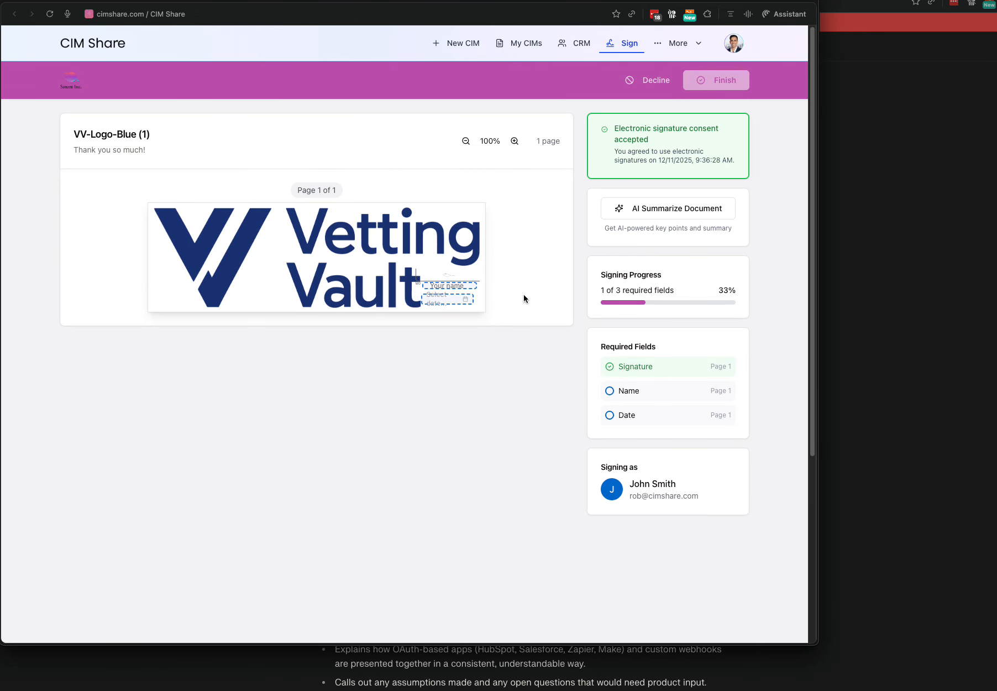
Enter the signer's name, set the date to December 11, and finish signing.
left_click(447, 286)
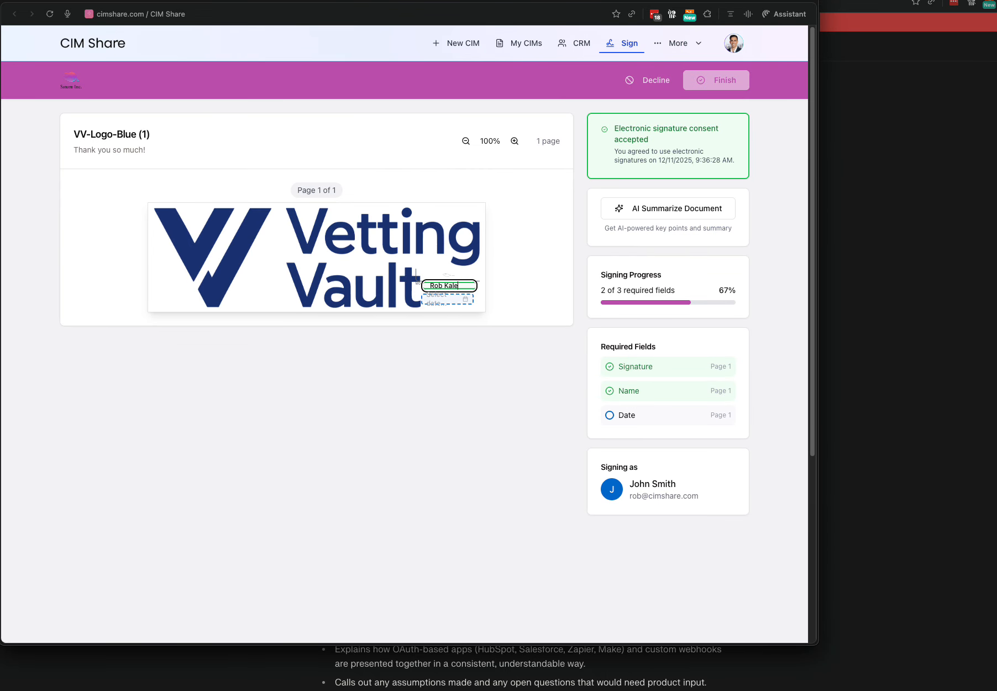
left_click(427, 303)
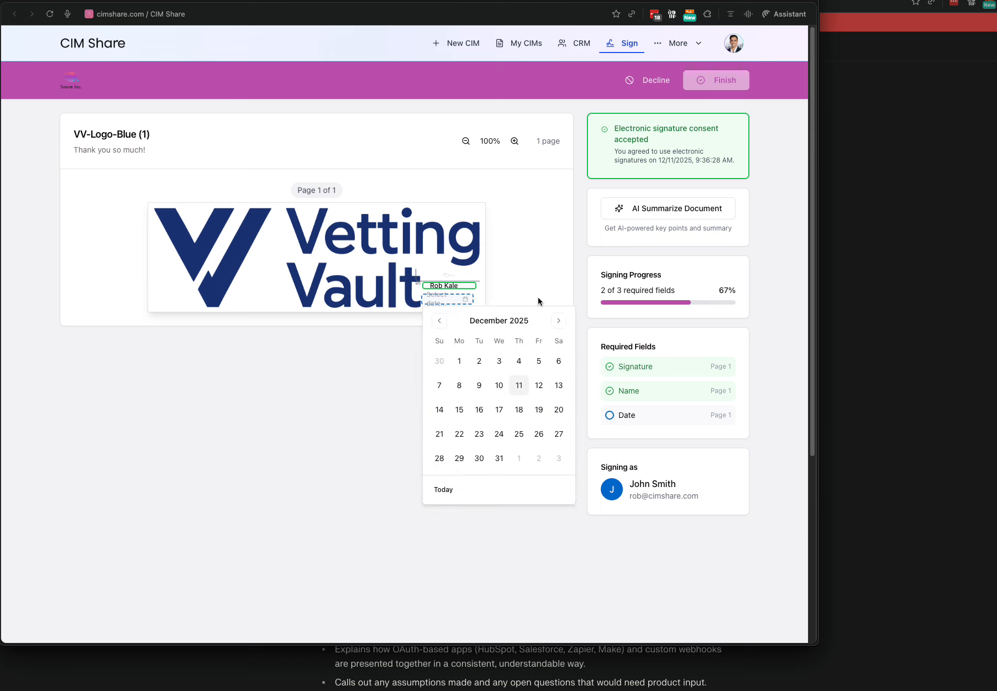
left_click(520, 385)
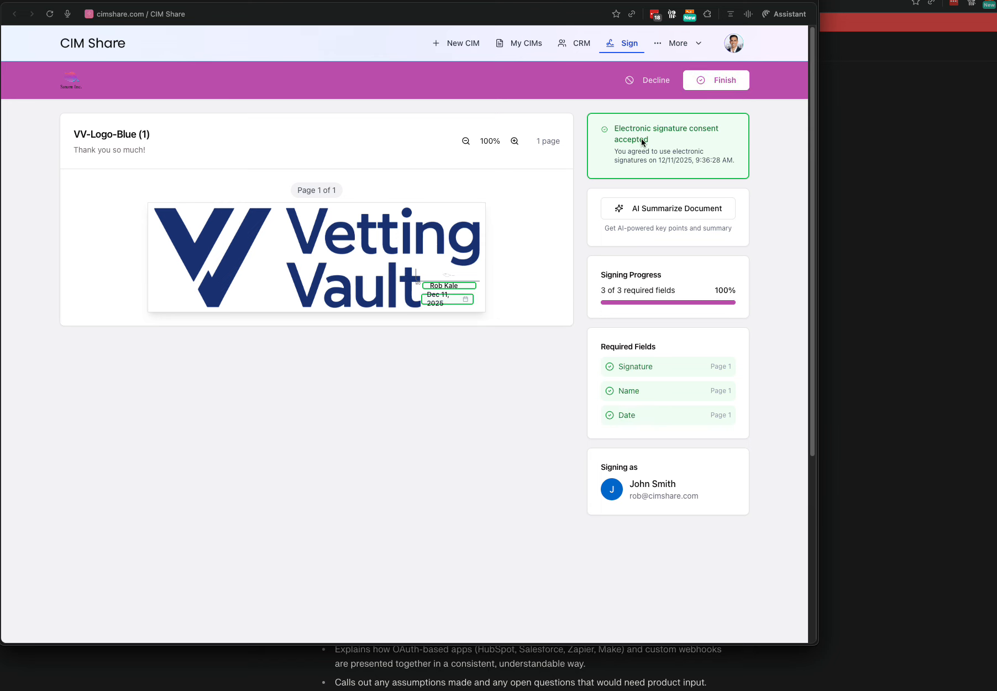
left_click(718, 87)
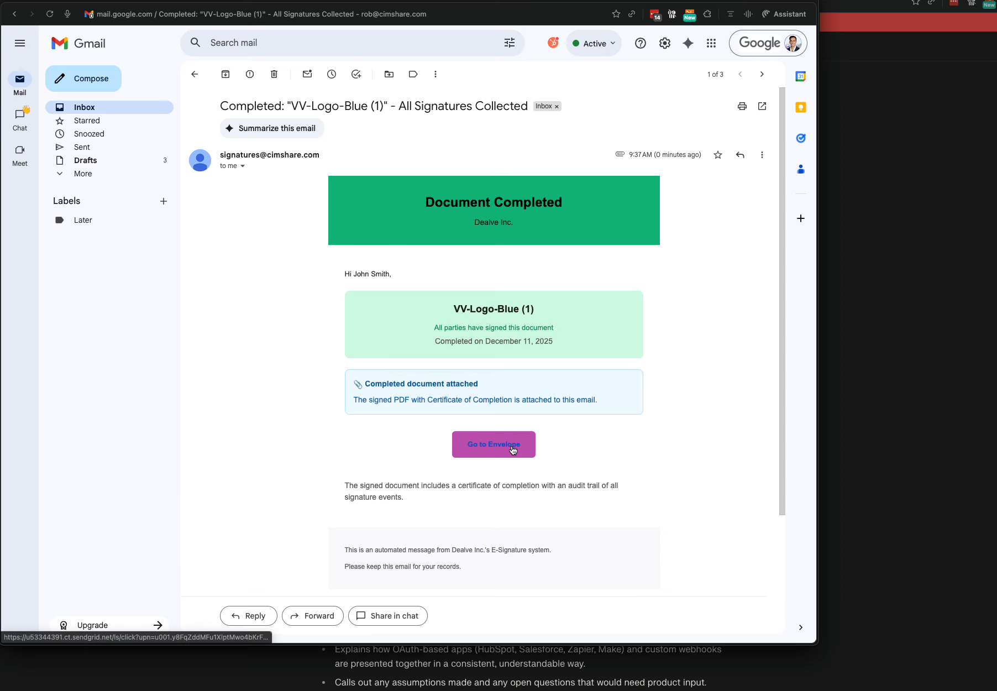
Preview the signed VV-Logo-Blue (1) PDF and its certificate, then go to the envelope.
scroll(513, 450, "down", 3)
mouse_move(244, 493)
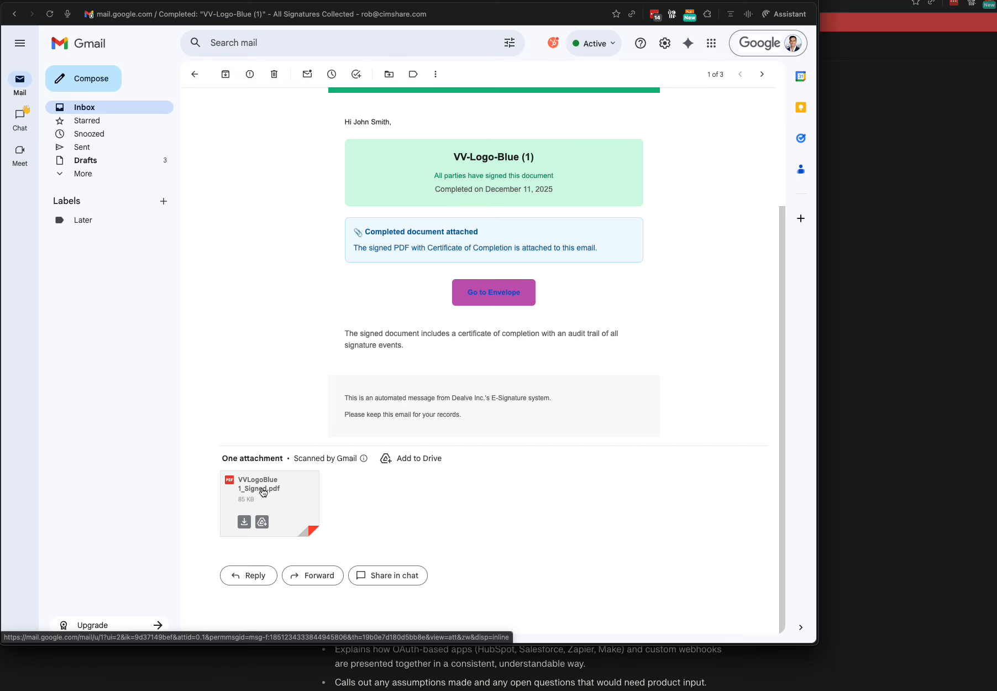
left_click(262, 492)
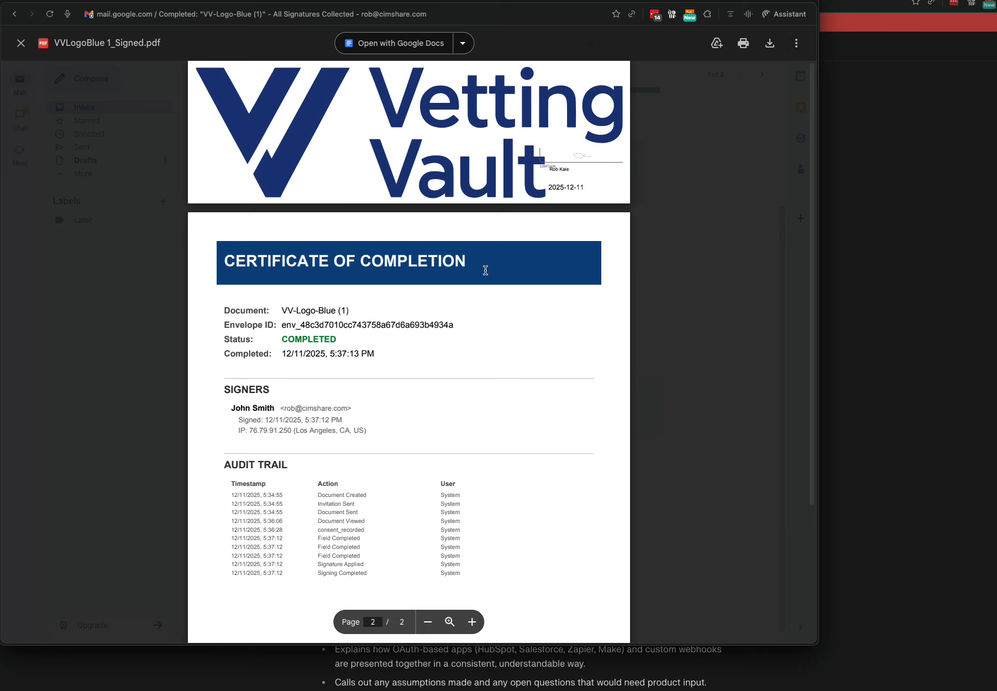
scroll(563, 292, "down", 3)
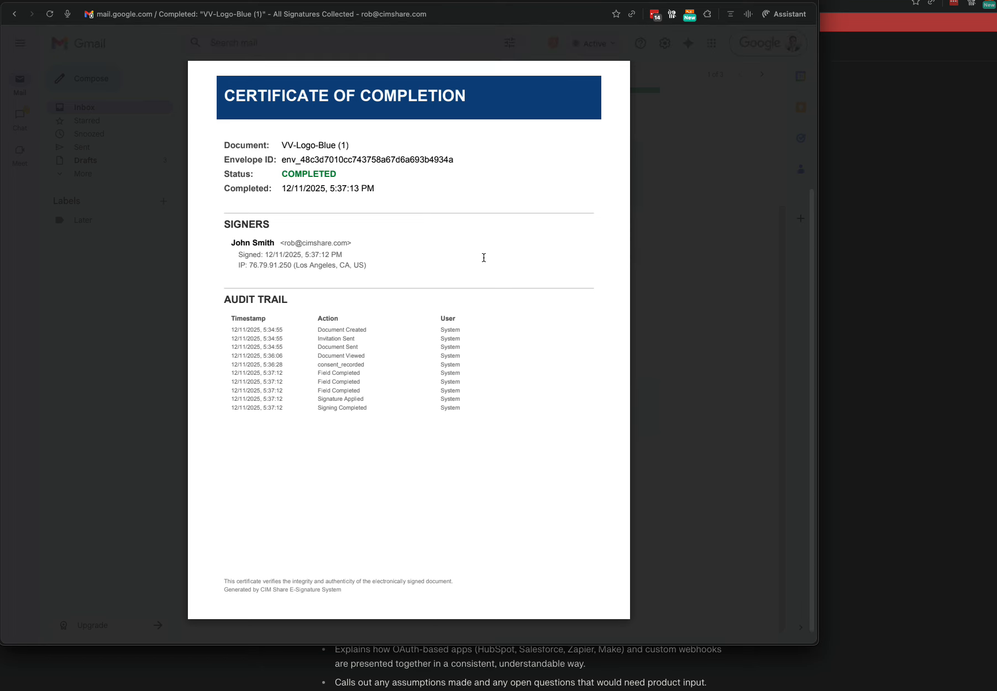
scroll(470, 260, "up", 3)
left_click(92, 150)
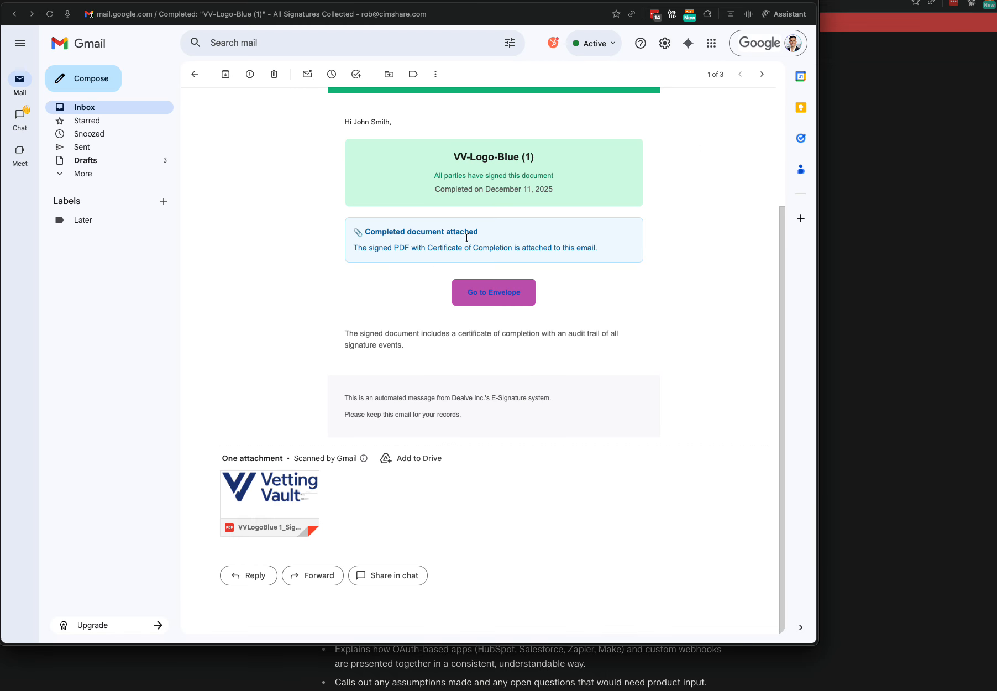
left_click(514, 301)
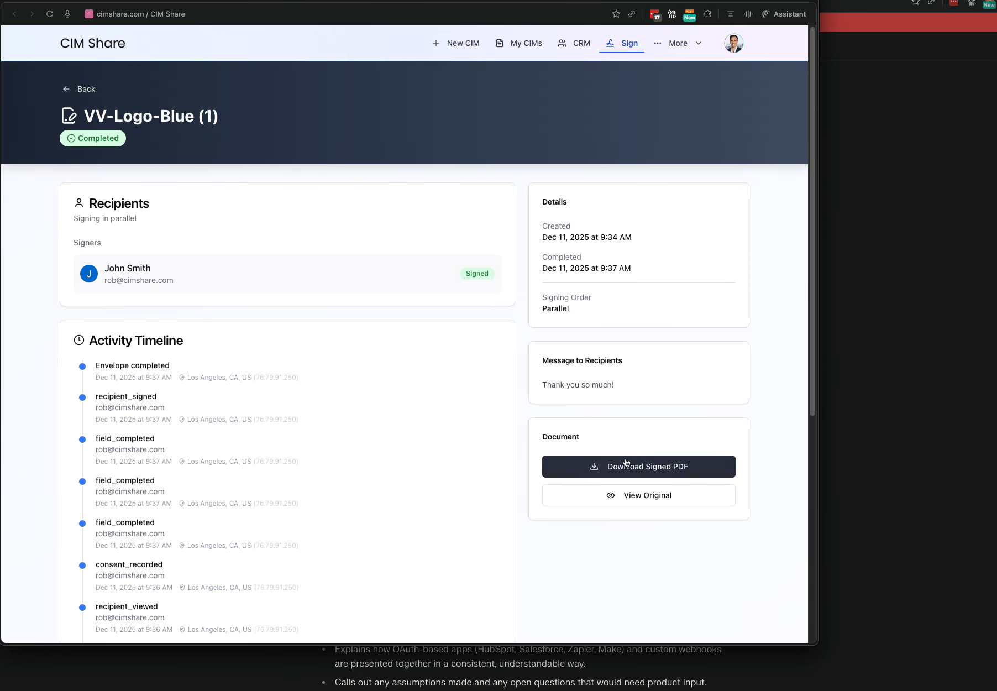
Scroll through the Activity Timeline, then go back to the E-Signatures list.
scroll(499, 394, "down", 5)
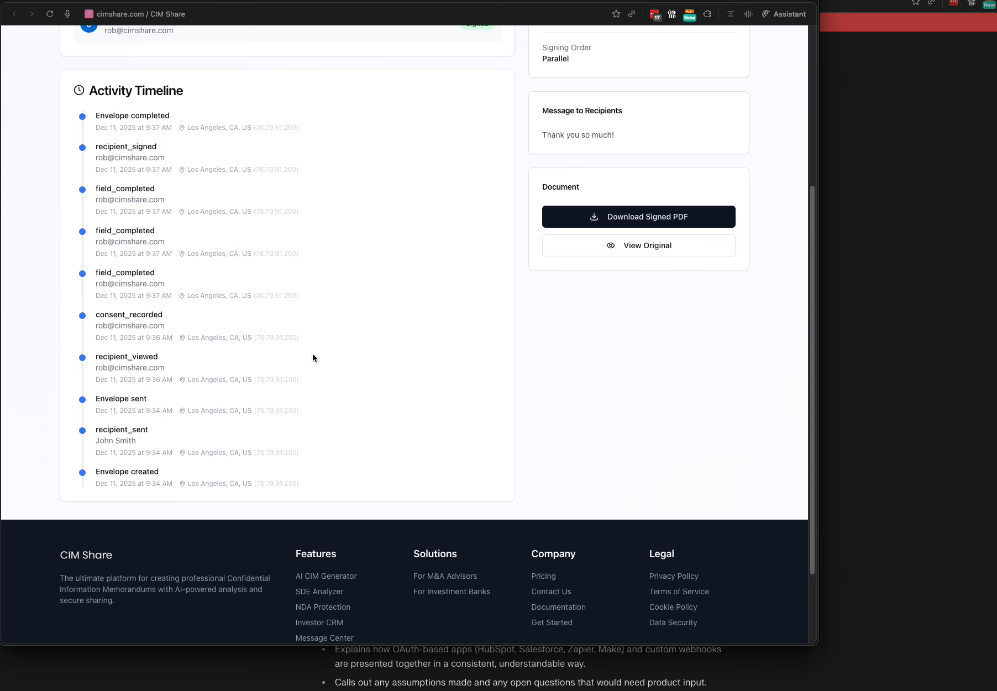
scroll(410, 326, "up", 3)
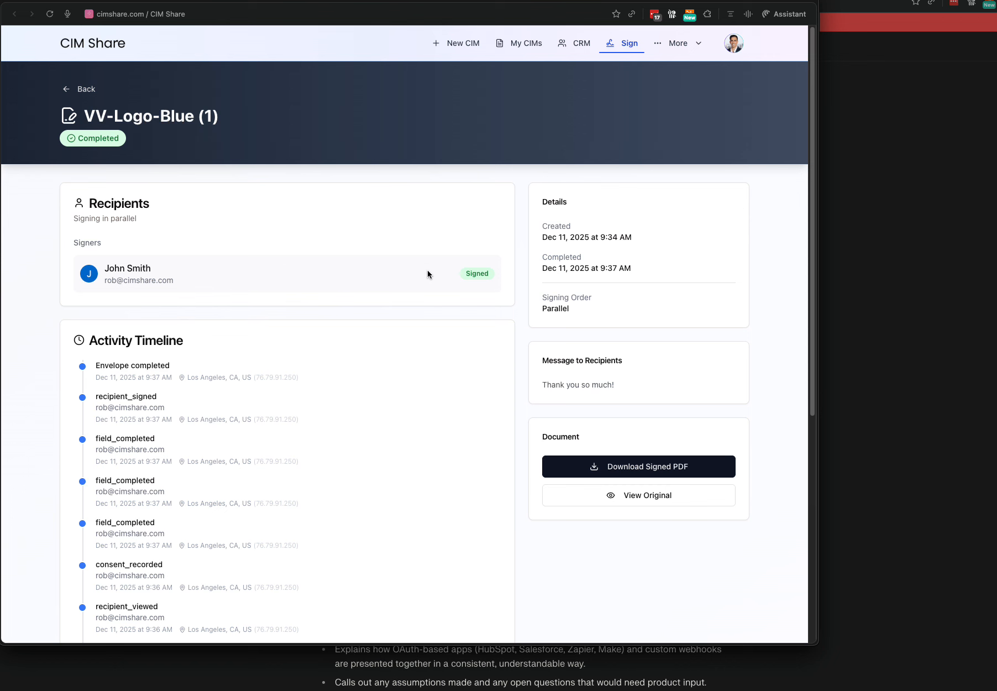
left_click(83, 89)
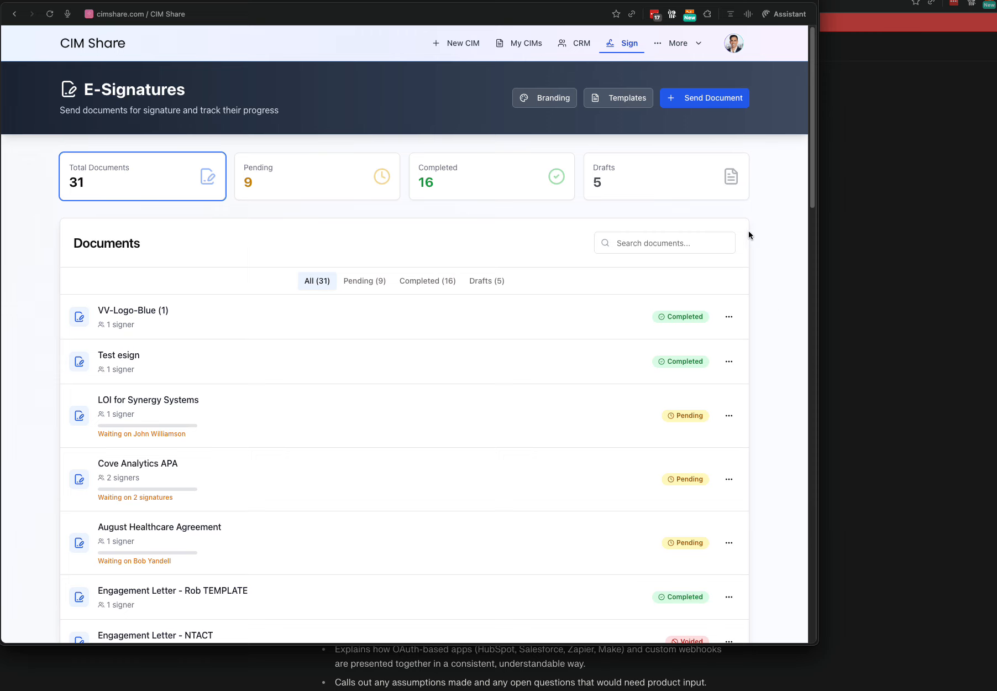
left_click(579, 49)
scroll(763, 342, "down", 7)
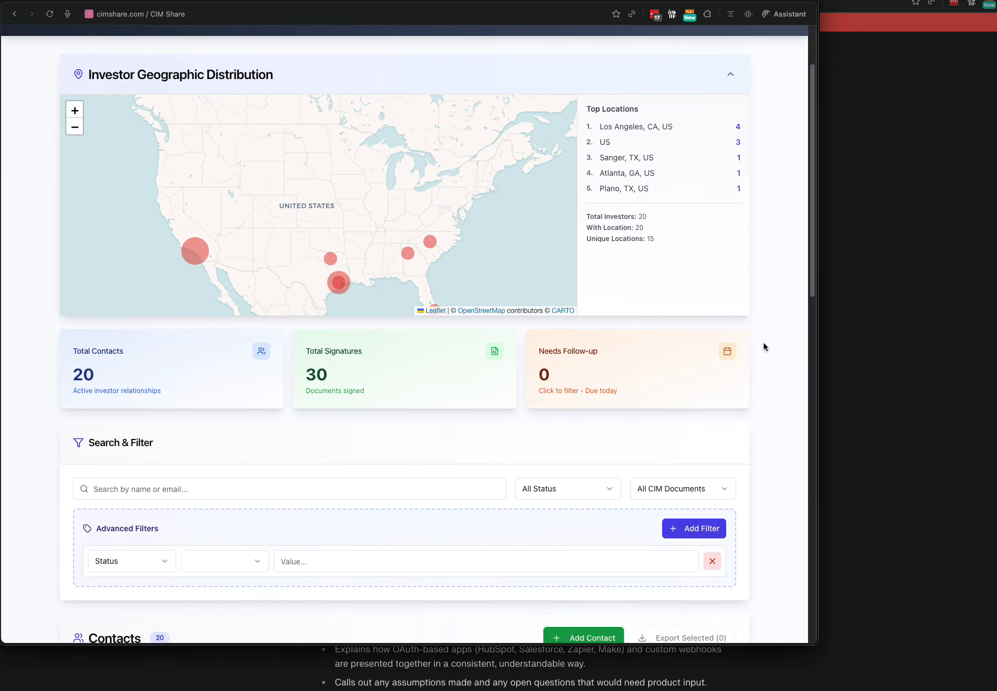
scroll(764, 338, "up", 10)
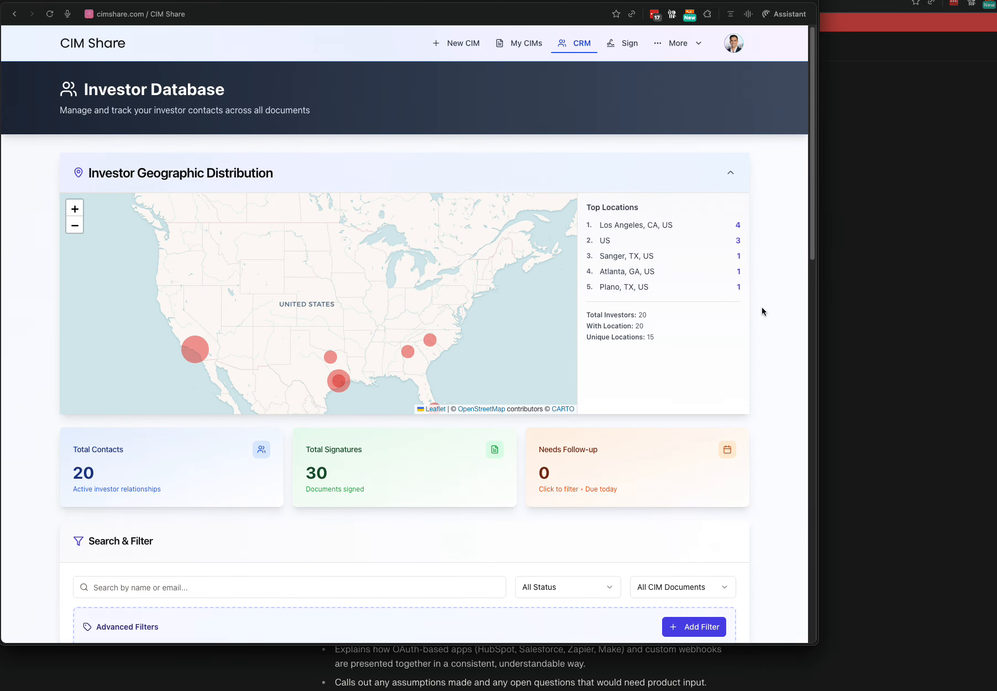
left_click(634, 50)
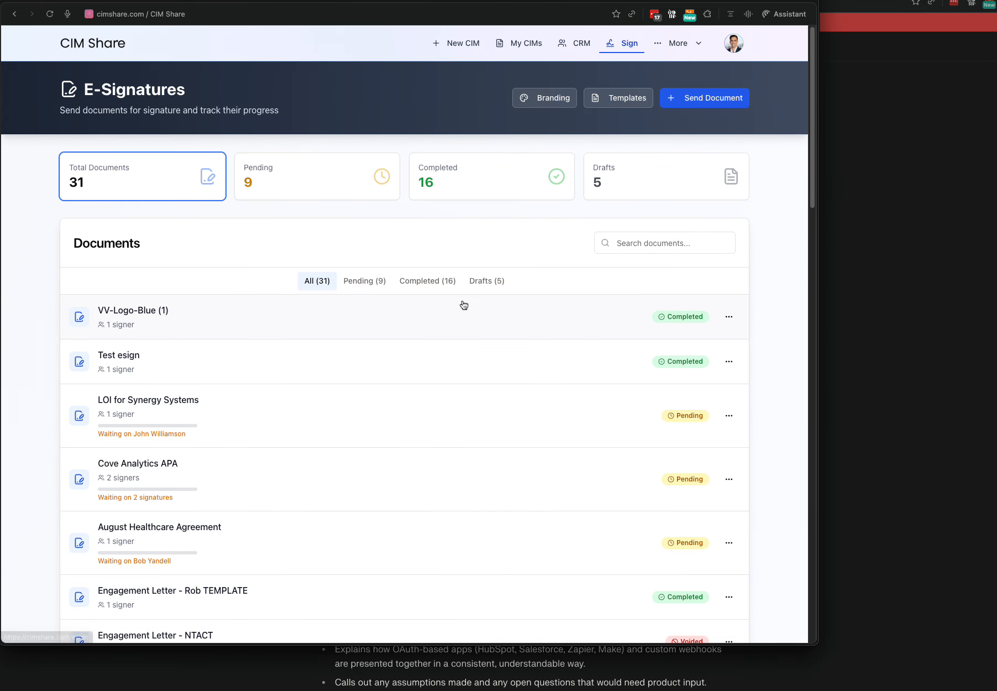